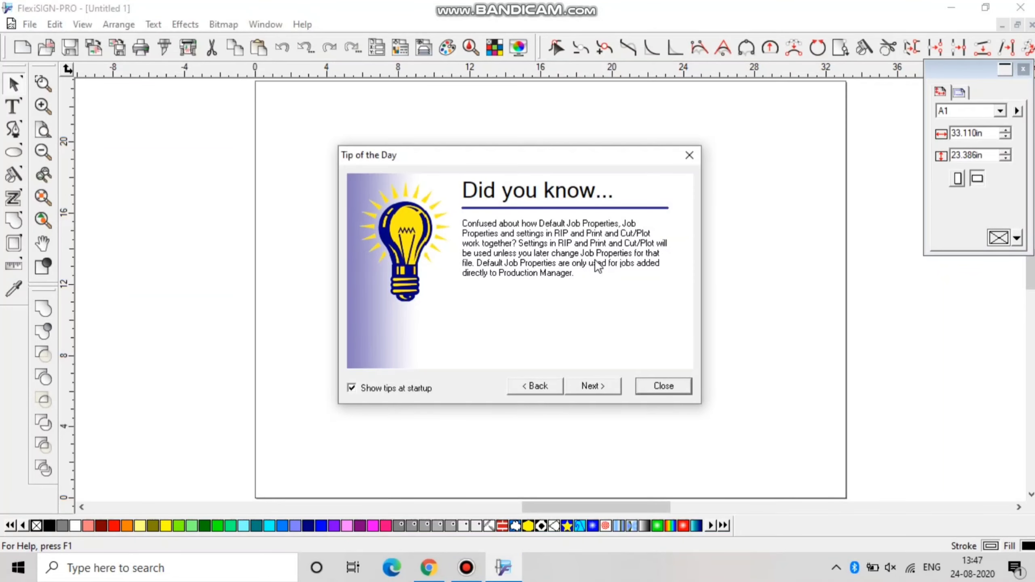
Dismiss the startup tip, then detach the Combine toolbar and close it.
click(663, 386)
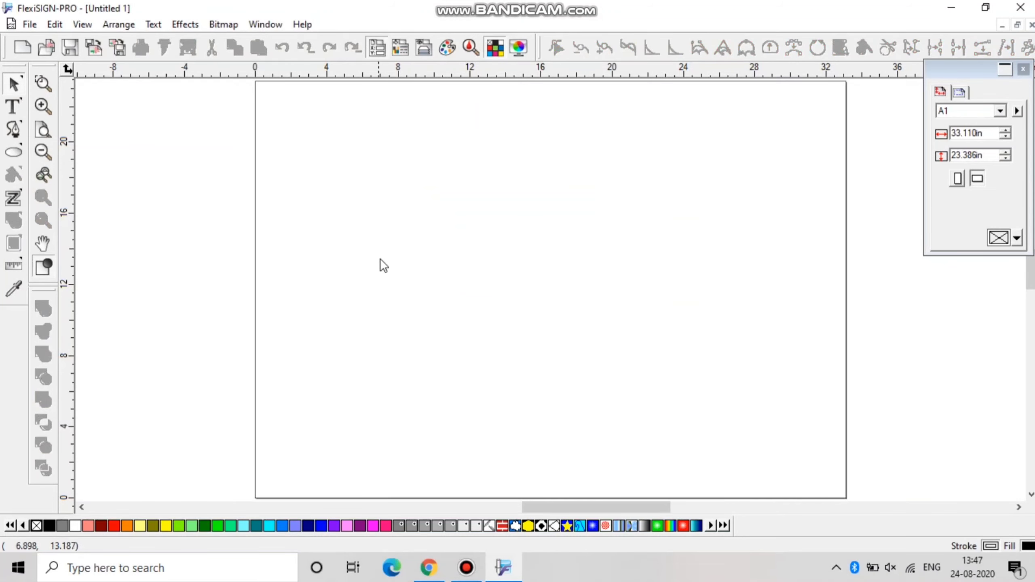
drag(50, 292, 337, 208)
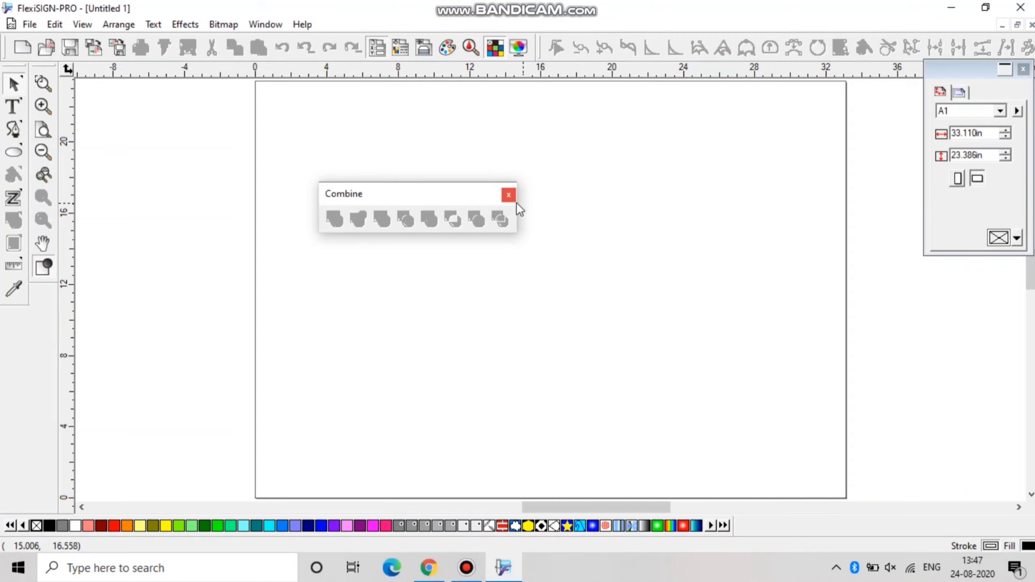
click(507, 195)
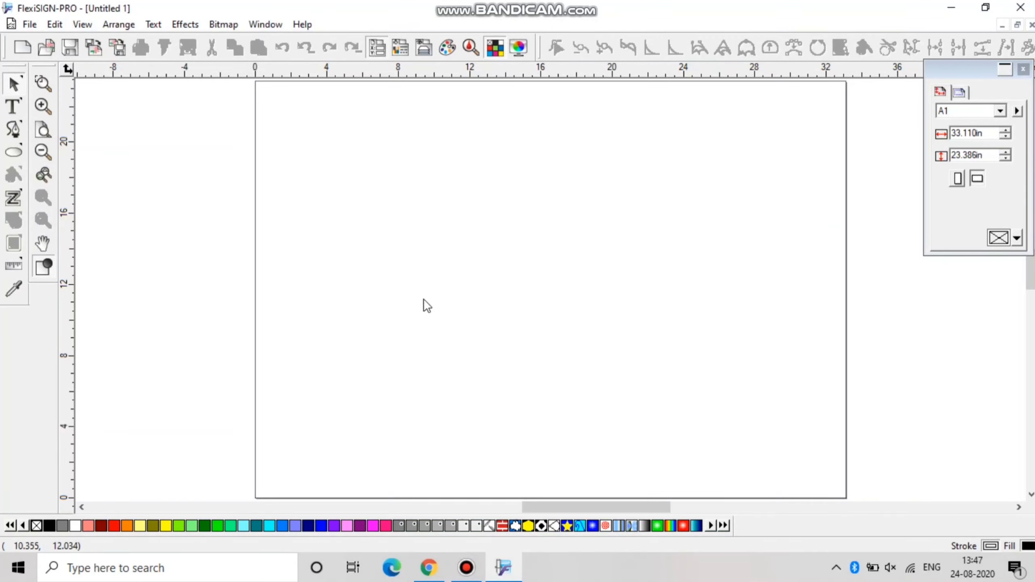
Show the Combine toolbar again from the toolbars list and dock it below the View tools.
click(77, 25)
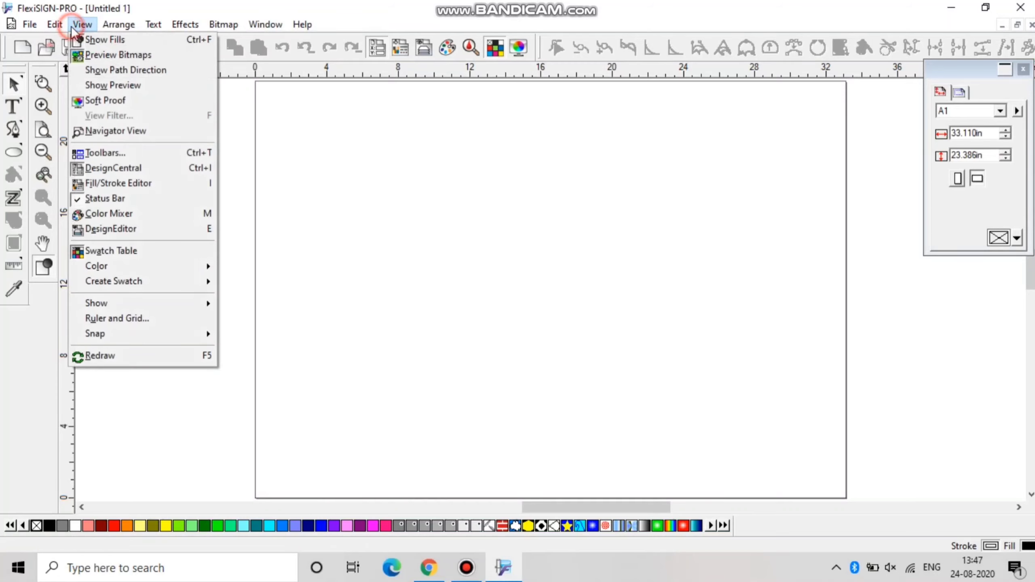
click(121, 155)
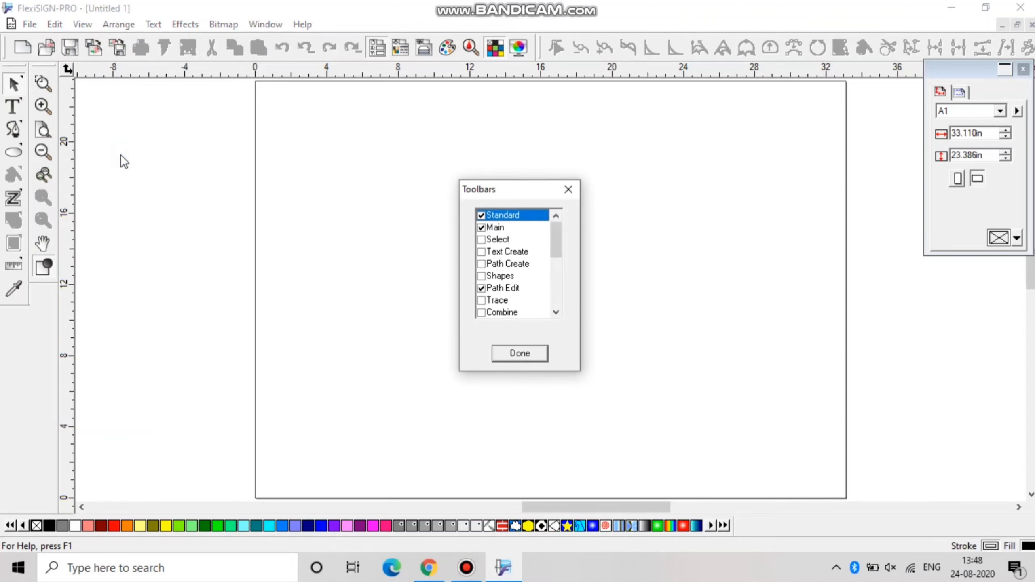
scroll(525, 257, down, 4)
scroll(497, 275, up, 1)
scroll(498, 277, up, 1)
scroll(519, 273, down, 2)
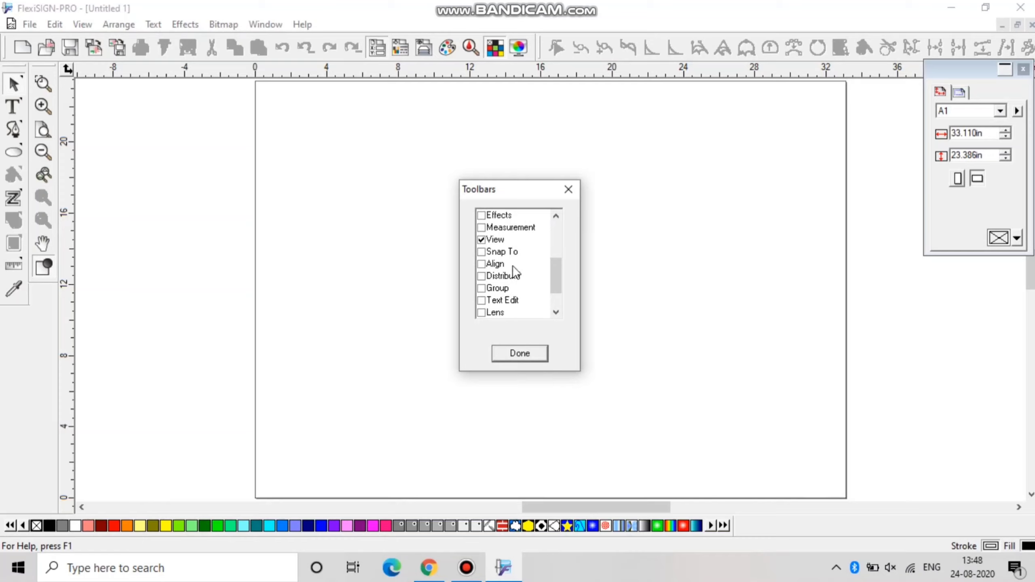
scroll(509, 289, down, 1)
scroll(509, 288, up, 2)
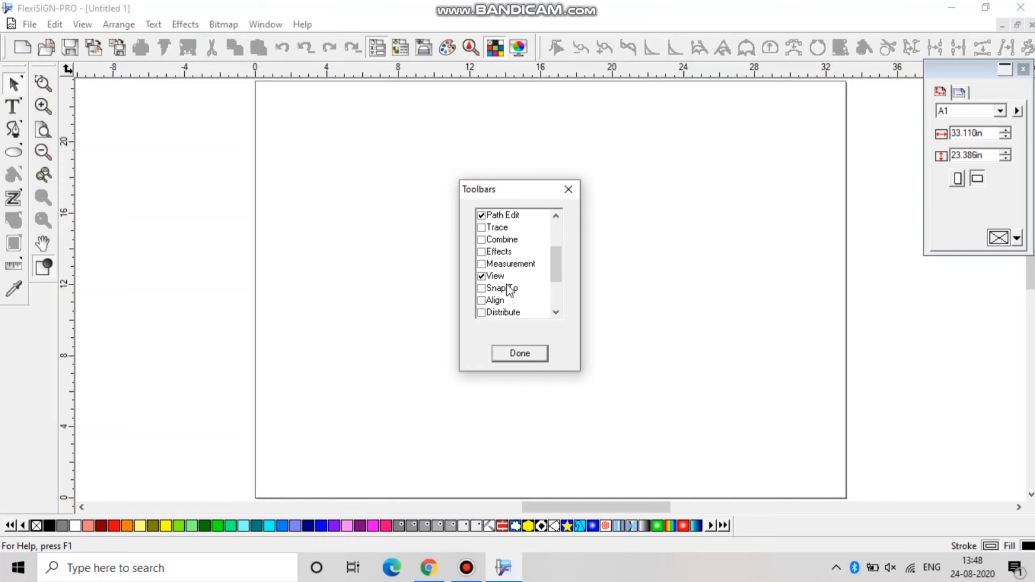
click(482, 239)
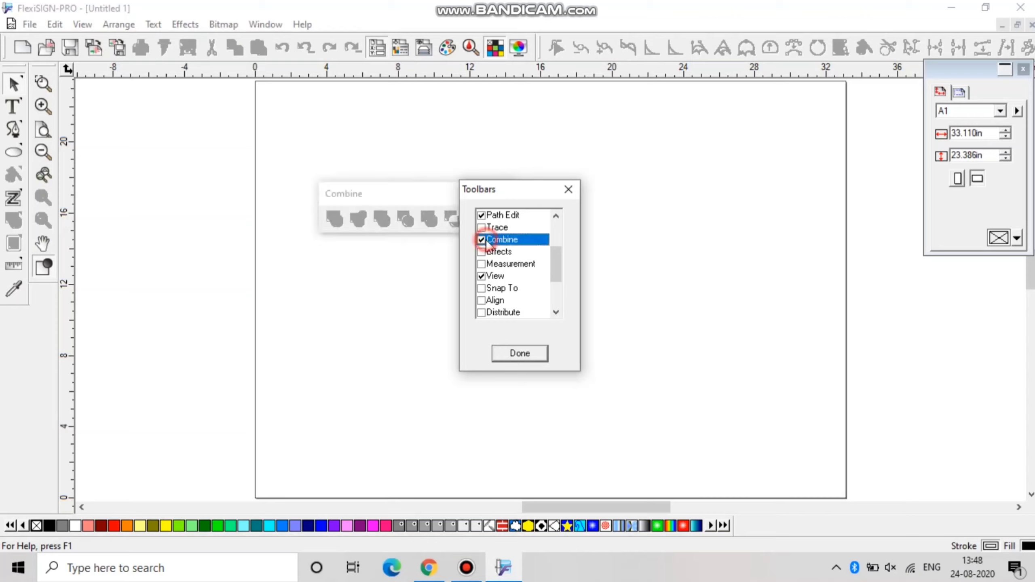
click(482, 239)
click(482, 240)
click(482, 240)
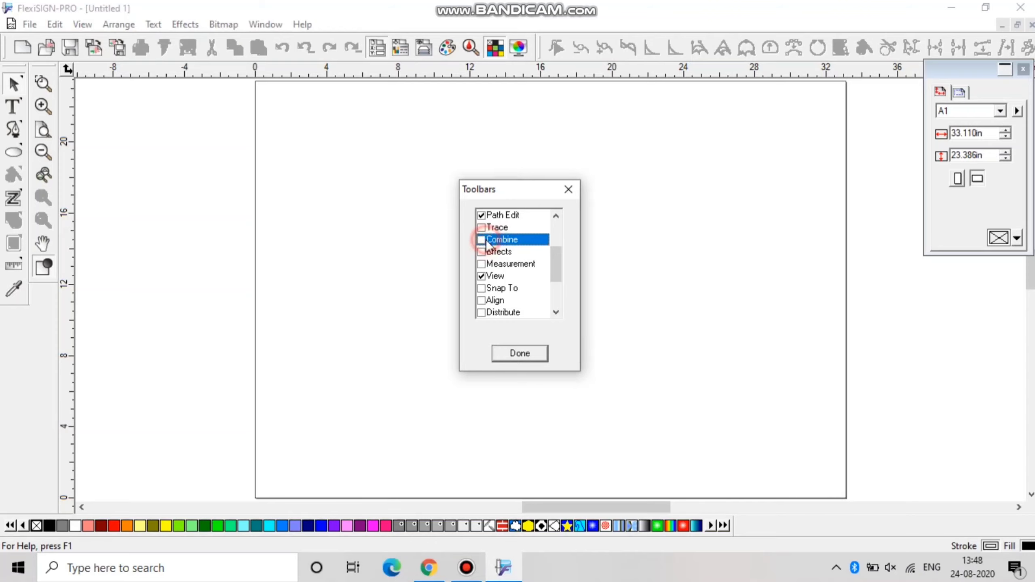
click(482, 239)
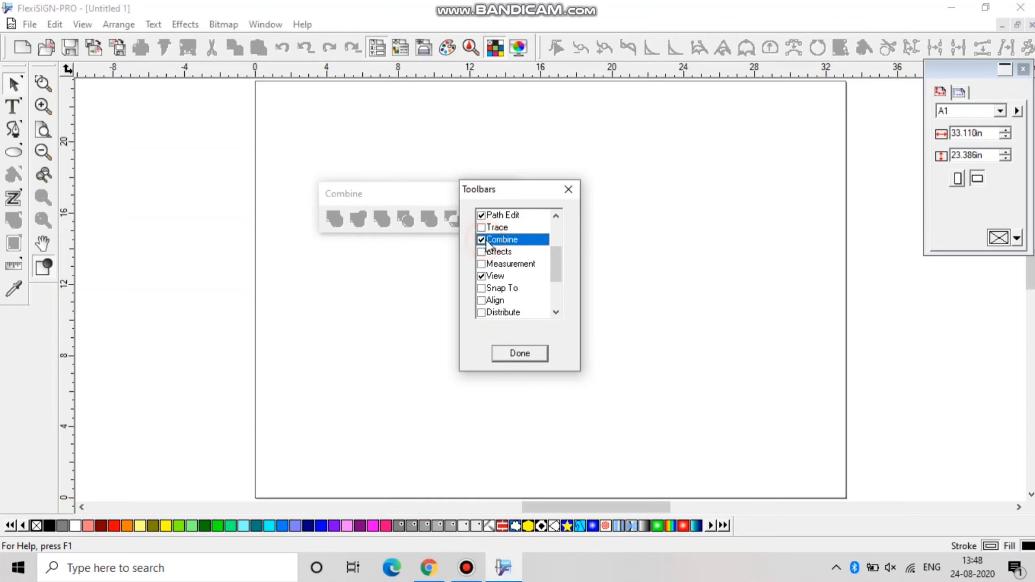
click(519, 351)
drag(374, 193, 37, 312)
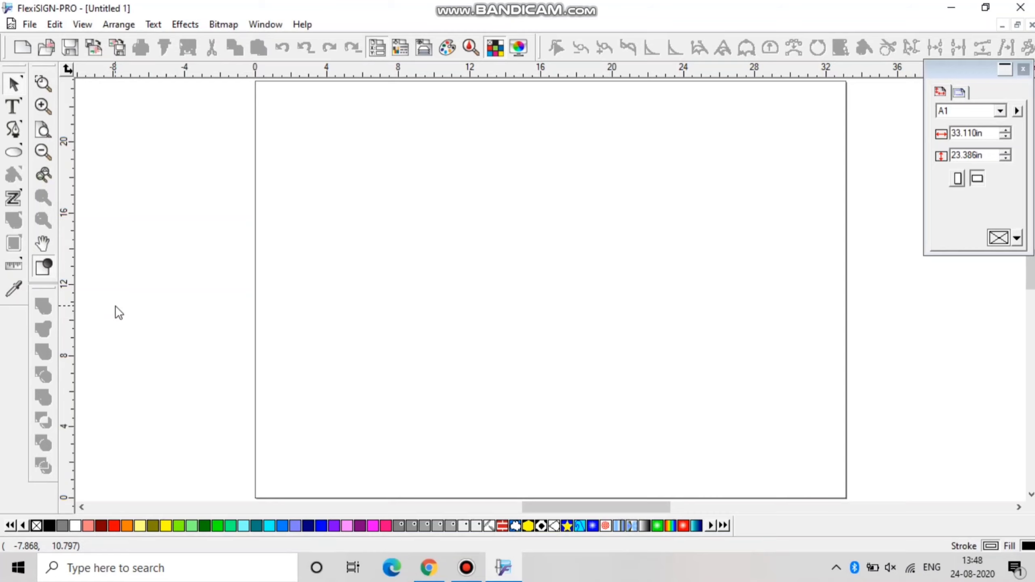
Draw a wide black ellipse about 21.8 × 2.8 in across the upper part of the page and select it.
click(13, 152)
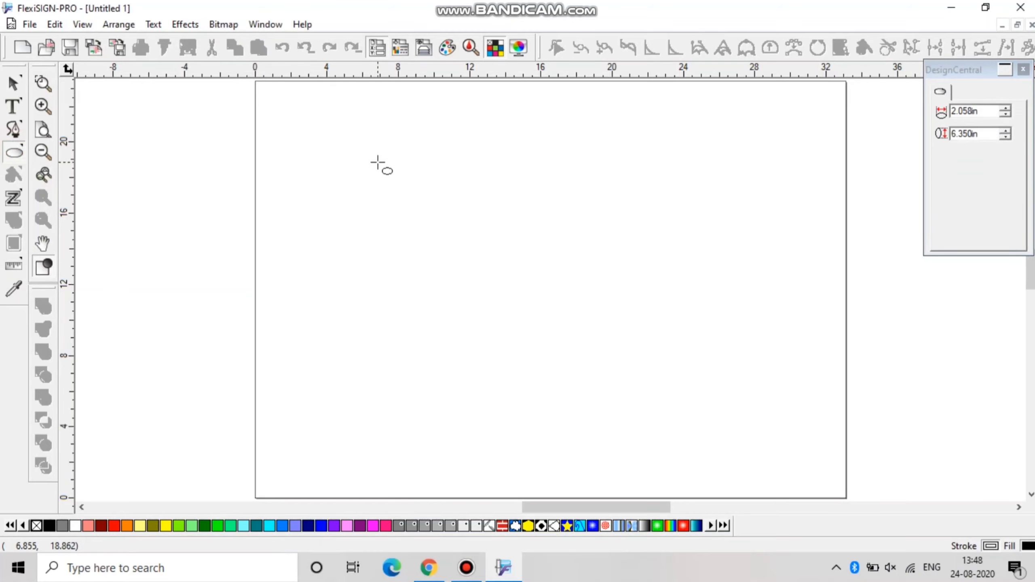
drag(344, 178, 709, 210)
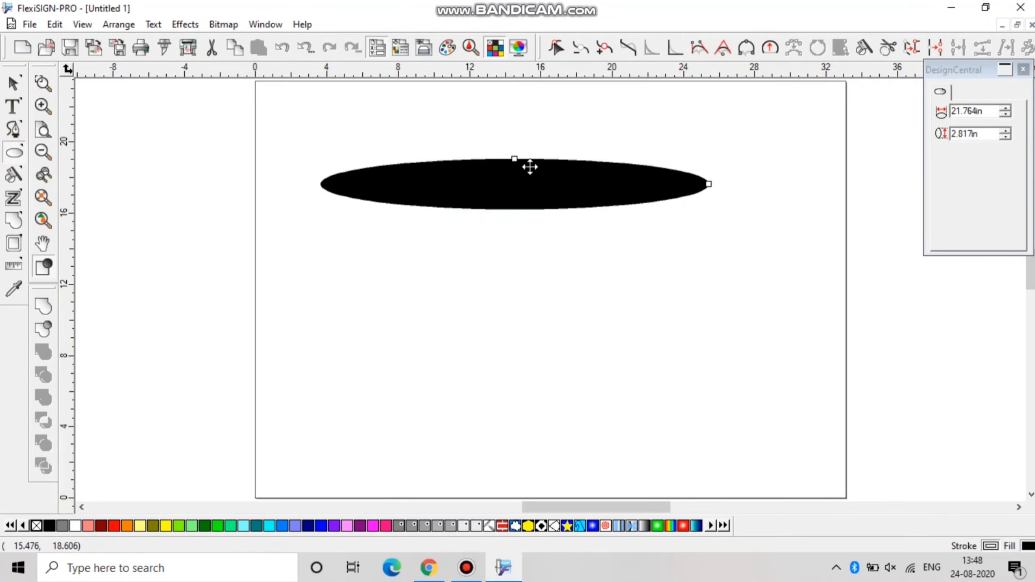
click(13, 83)
click(478, 201)
click(516, 209)
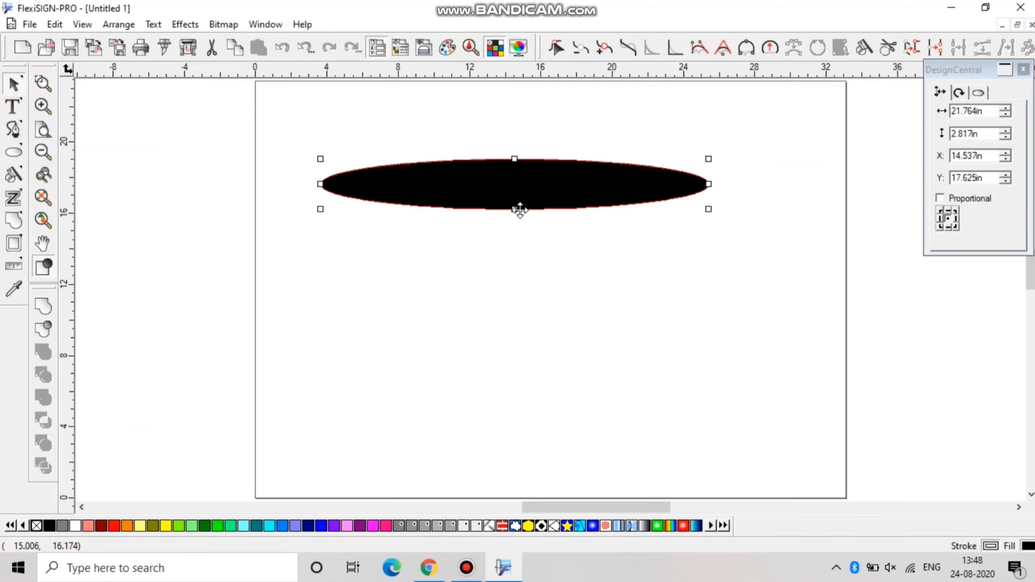
Place a copy of the black ellipse below the original and fill the copy blue.
drag(523, 187, 513, 246)
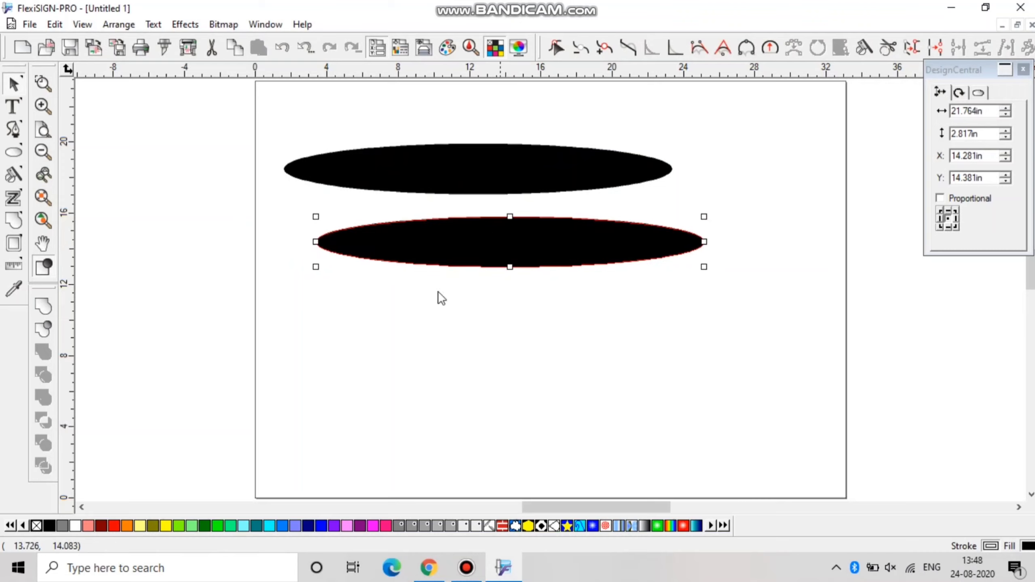
click(127, 526)
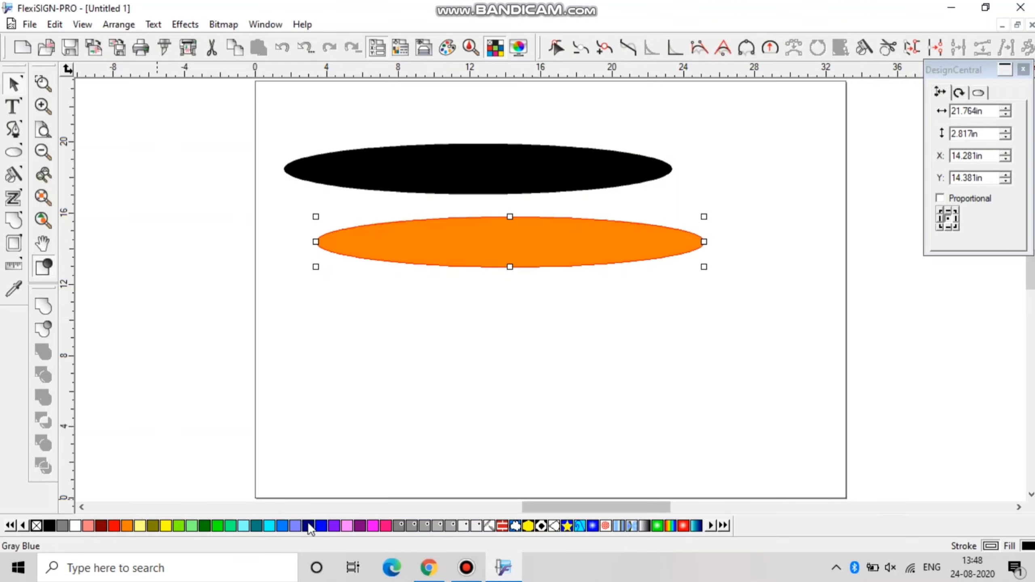
click(321, 526)
click(369, 423)
Move the blue ellipse over the black one so that they overlap with a slight offset.
drag(466, 245, 471, 186)
click(497, 266)
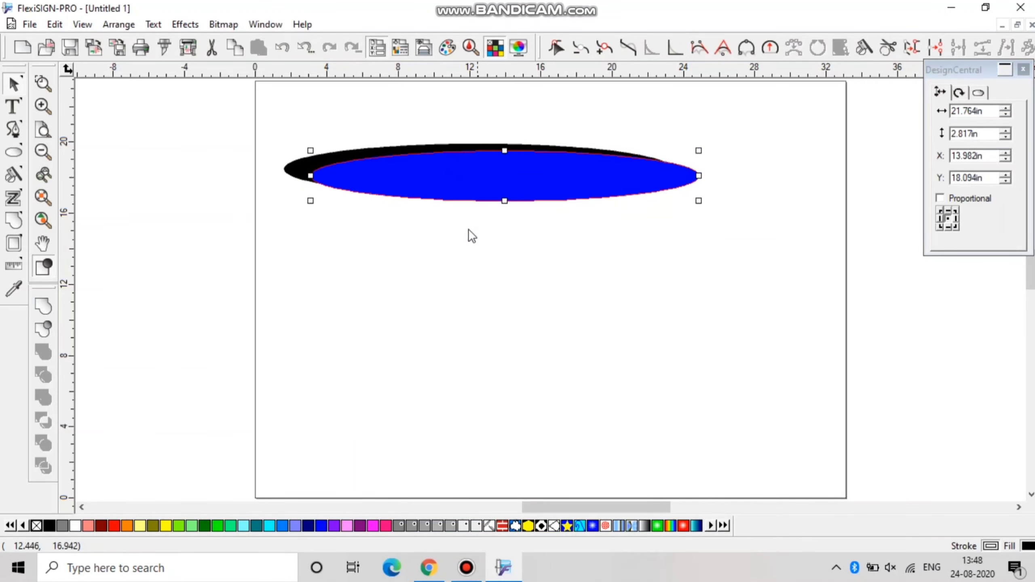
click(463, 246)
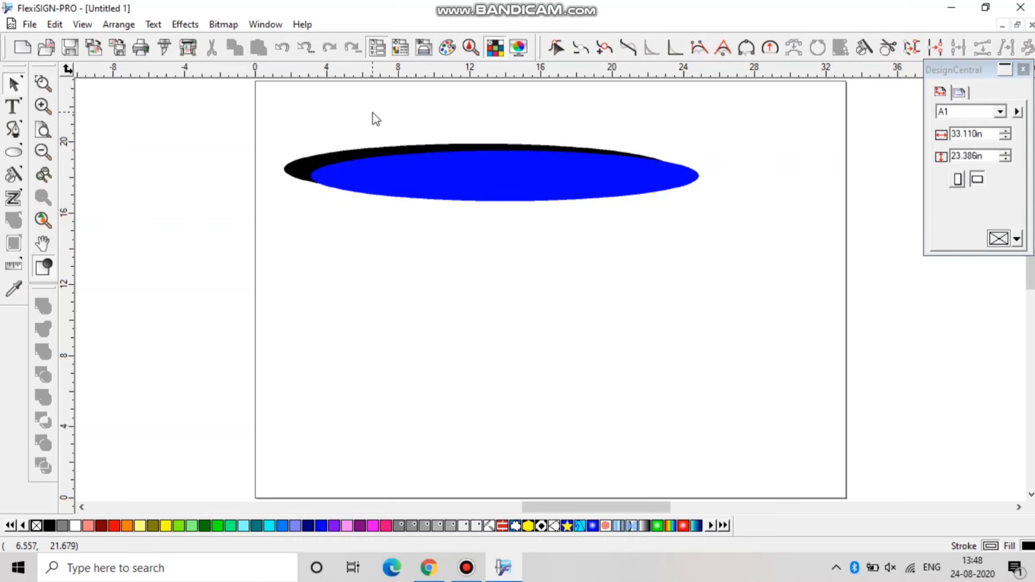
Select both overlapping ellipses and place five copies of the pair in a column at the page's right edge.
drag(285, 123, 718, 238)
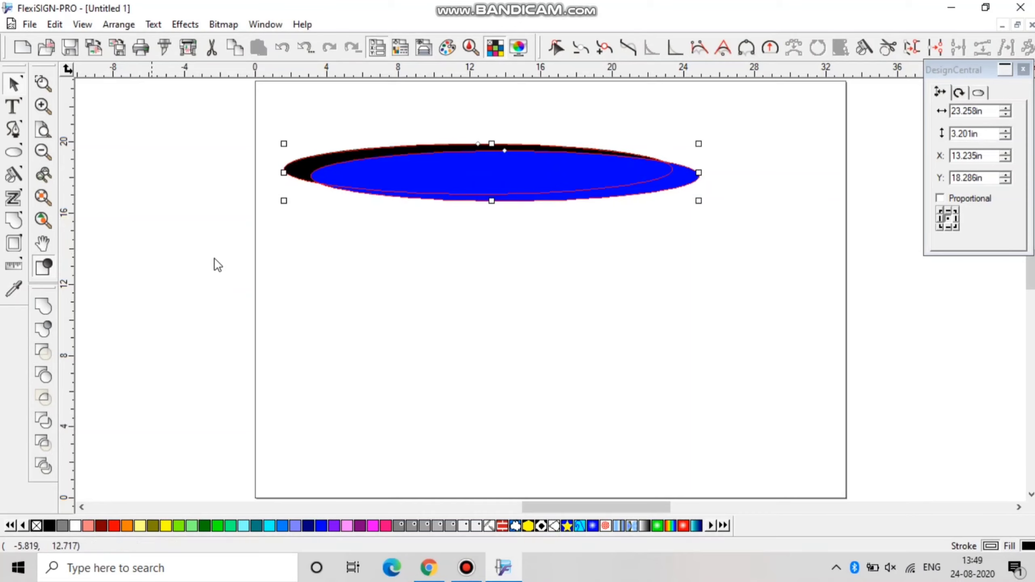
click(269, 125)
click(267, 157)
scroll(376, 212, down, 2)
drag(422, 180, 839, 402)
right_click(813, 175)
right_click(823, 228)
right_click(829, 287)
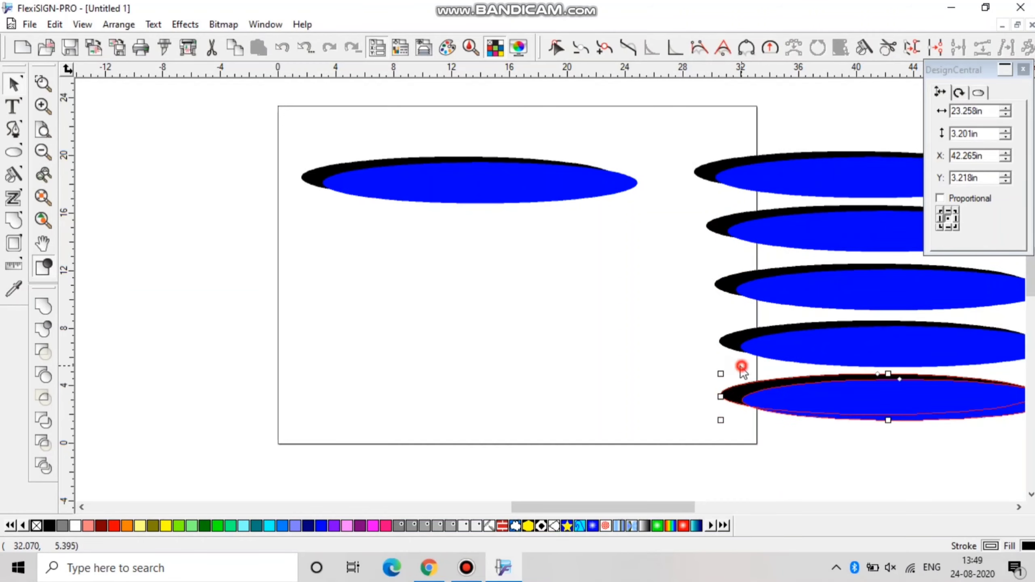
click(397, 231)
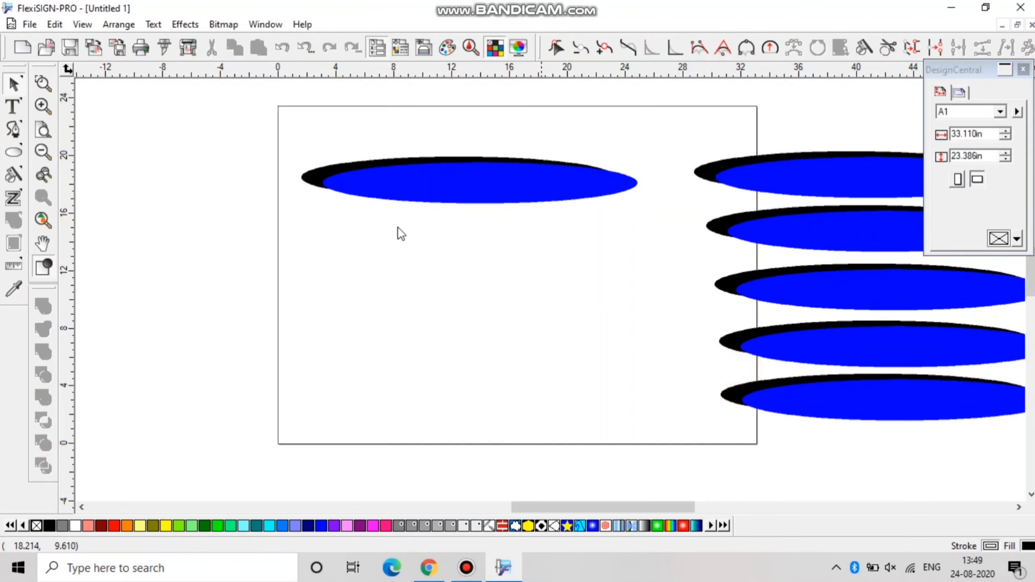
Weld the original overlapping black and blue ellipses on the page into one shape.
click(43, 131)
drag(294, 115, 515, 247)
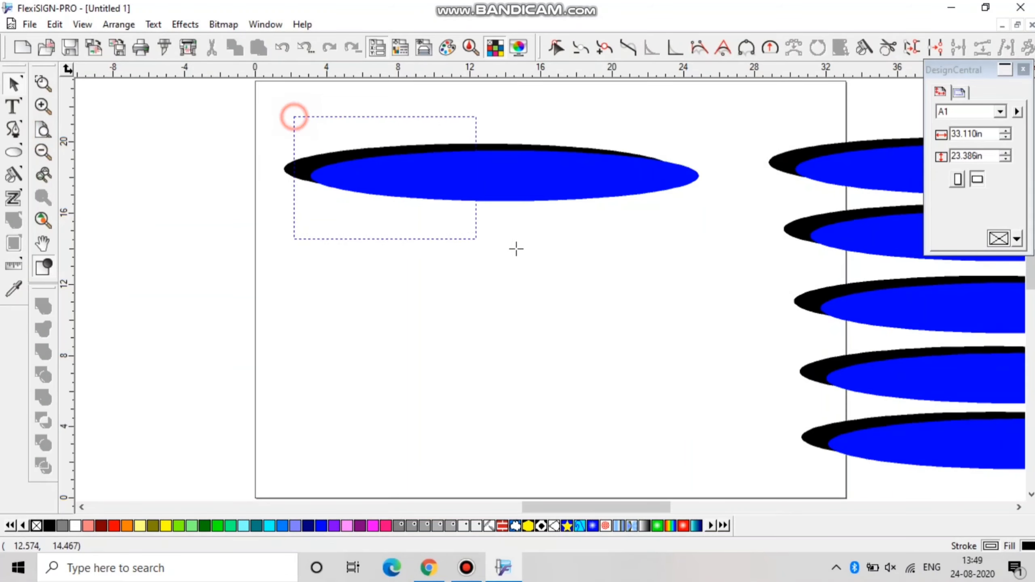
click(331, 162)
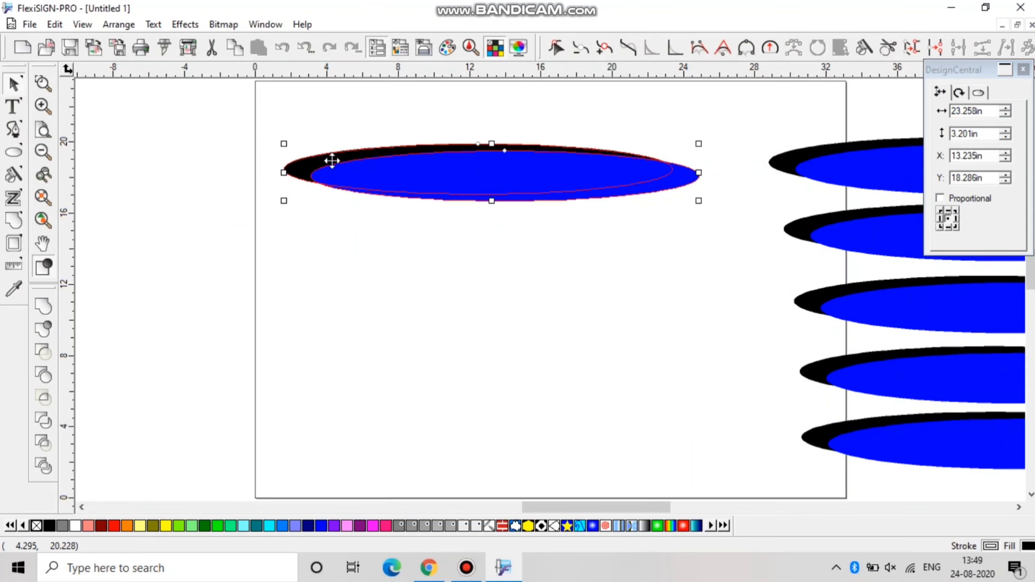
click(44, 307)
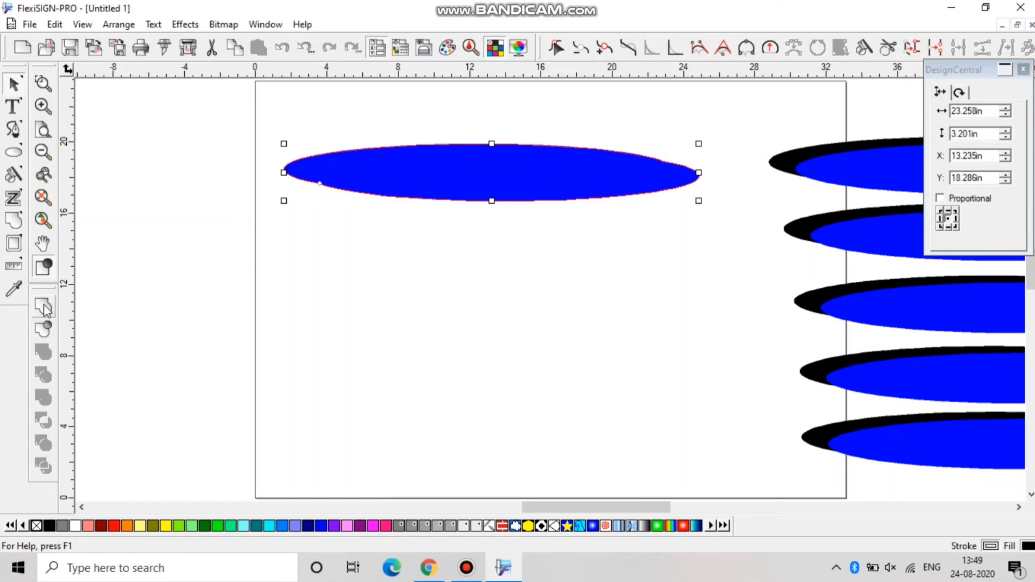
click(348, 187)
click(499, 217)
Fill the welded shape green and reposition it in the upper part of the page.
drag(528, 174, 455, 231)
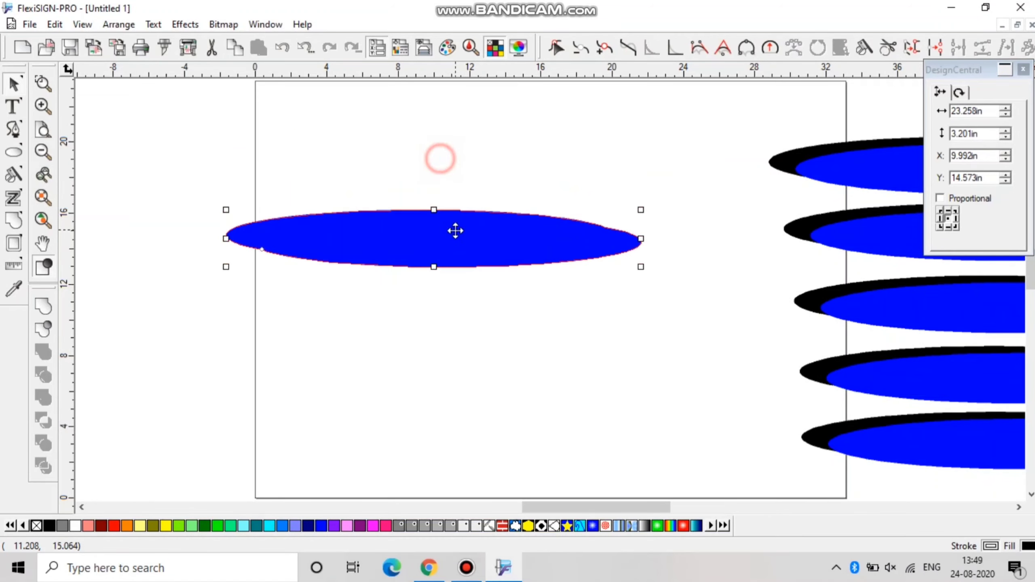
click(218, 525)
drag(435, 233, 451, 190)
drag(393, 220, 389, 202)
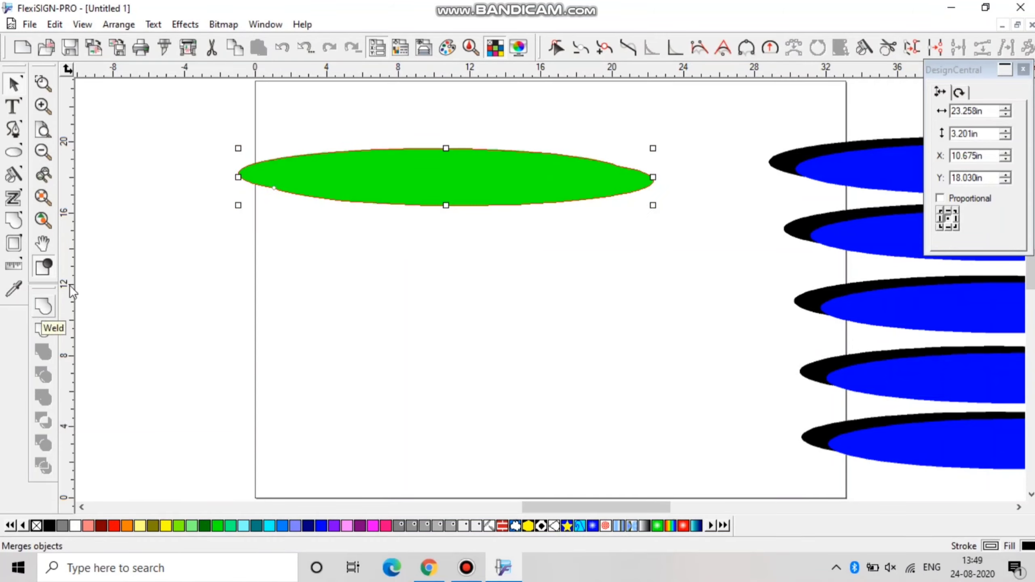
Delete the green welded shape from the page.
click(326, 282)
click(391, 259)
click(450, 152)
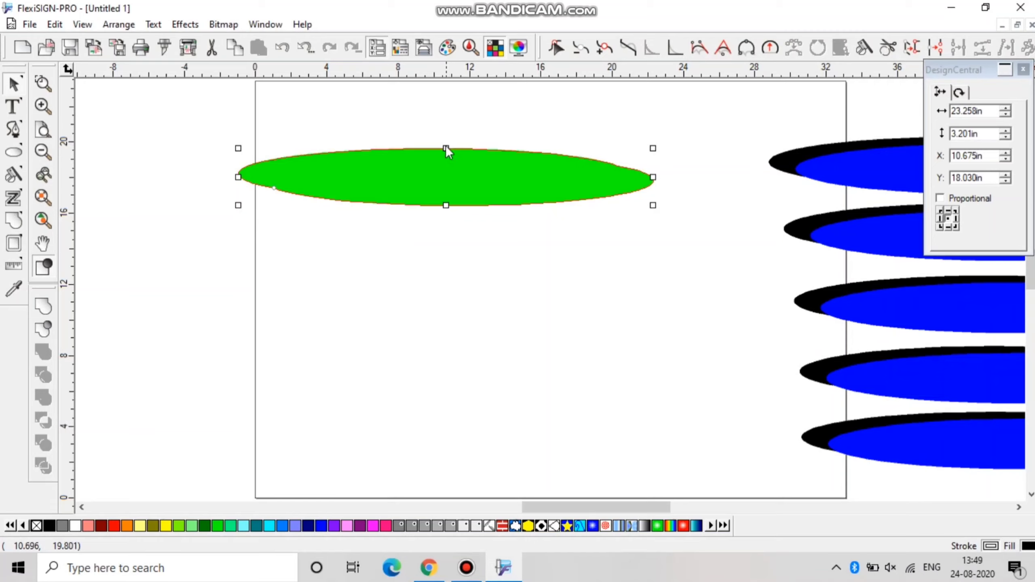
key(Delete)
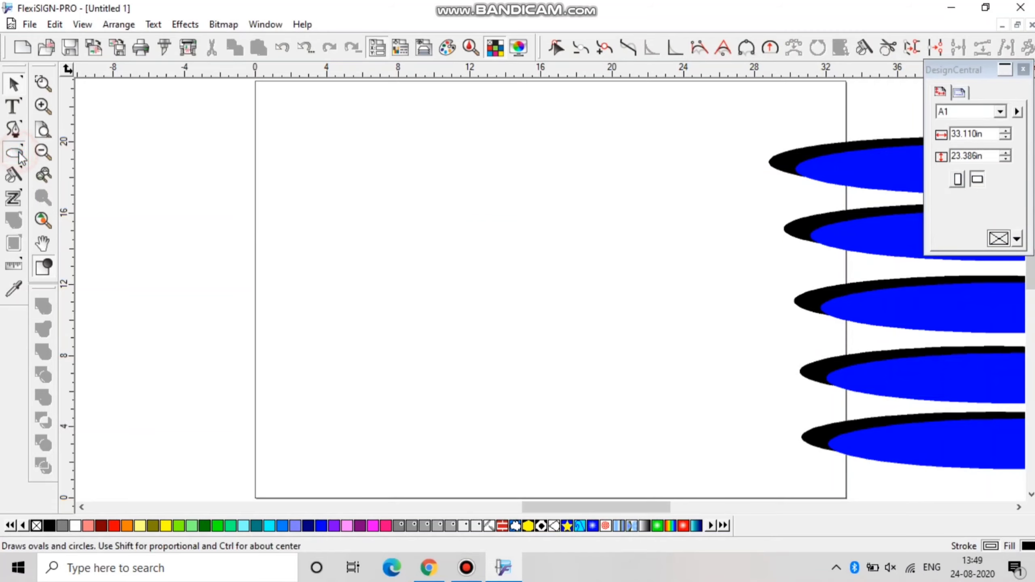
Add the text "s" in Arial on the page and enlarge it to about 3.0 × 3.8 in.
click(13, 107)
click(345, 223)
text(s)
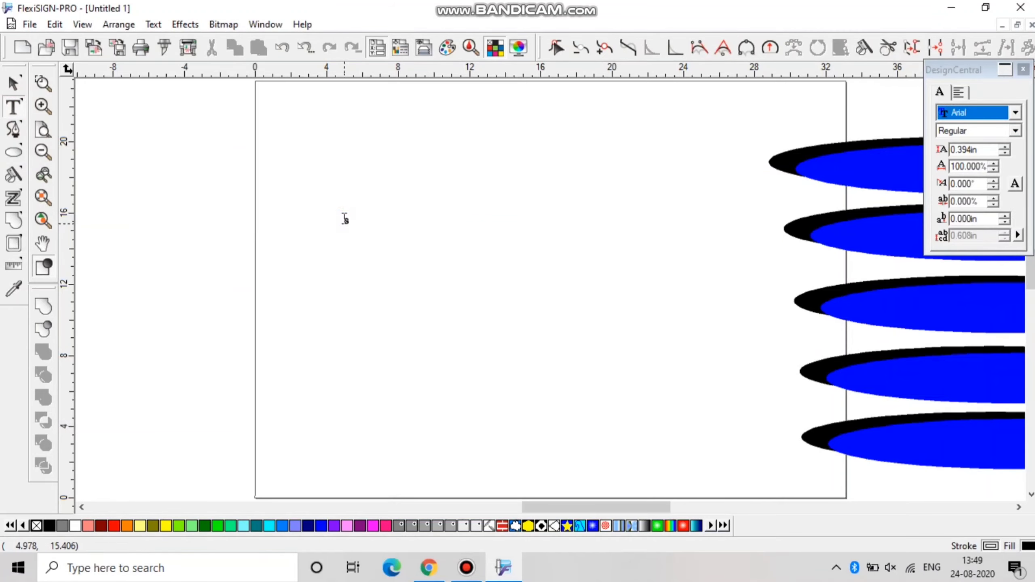
click(12, 85)
click(346, 221)
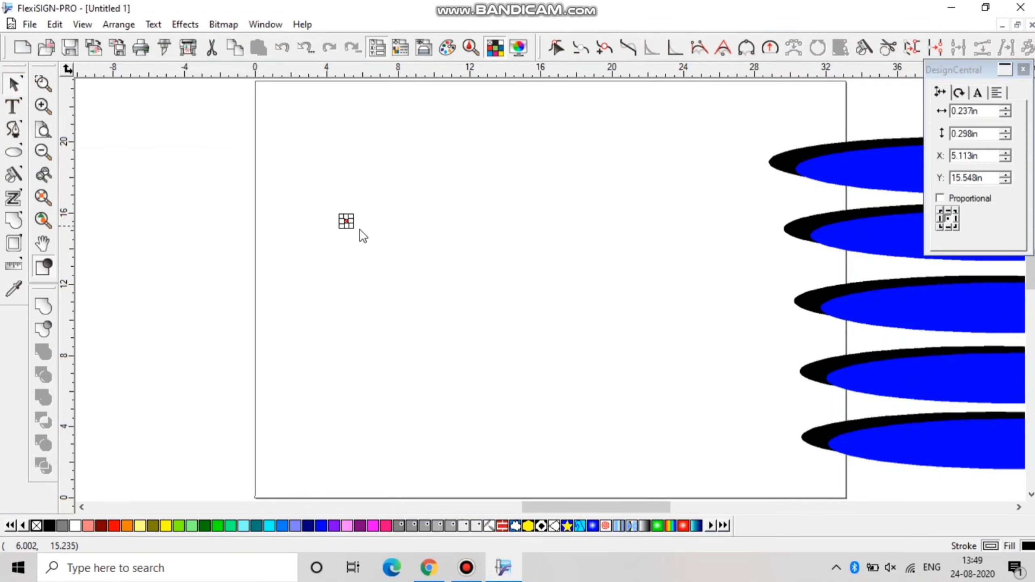
mouse_move(376, 247)
mouse_down()
mouse_move(403, 287)
mouse_move(383, 258)
mouse_up()
click(260, 229)
Draw a black ellipse about 8.2 × 6.8 in and move it up and to the right of the letter.
click(16, 161)
drag(298, 149, 445, 272)
drag(399, 231, 457, 208)
key(space)
Move the letter onto the black ellipse, fill it magenta and centre it there.
click(356, 231)
drag(364, 230, 461, 197)
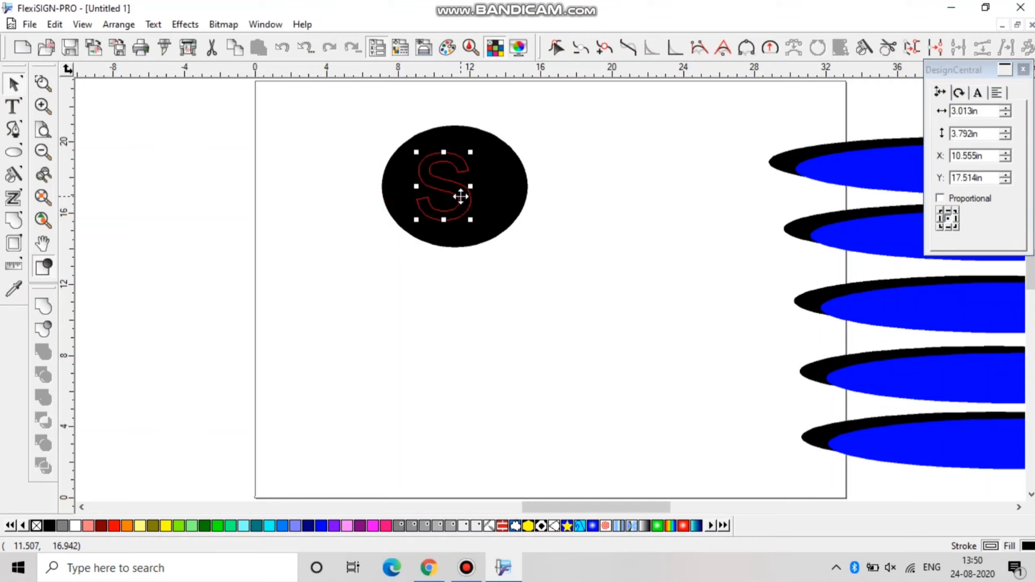
click(373, 525)
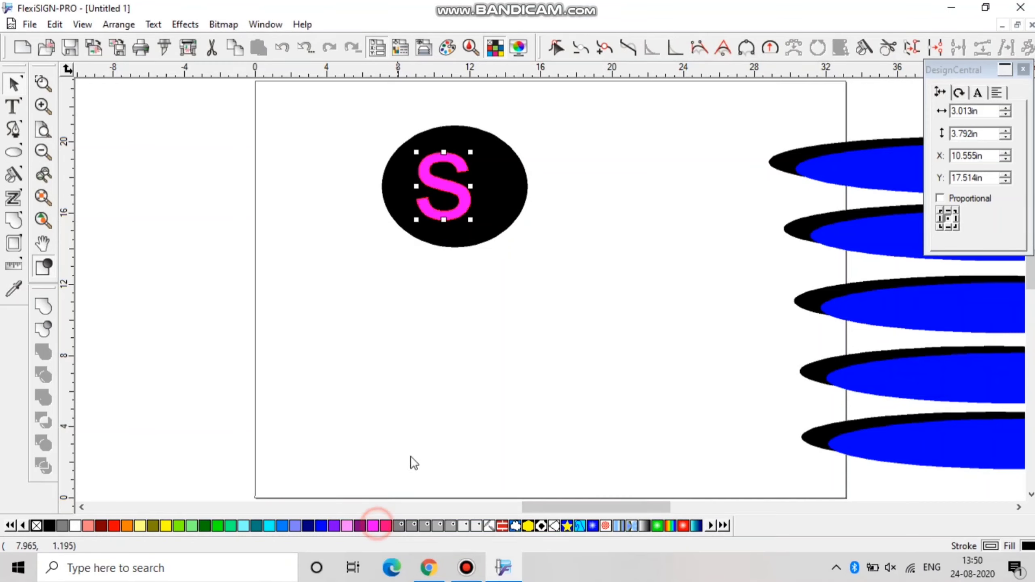
click(410, 457)
drag(460, 202, 476, 202)
Weld the magenta letter and the black ellipse together and shift the resulting shape slightly.
click(556, 168)
drag(557, 121, 354, 250)
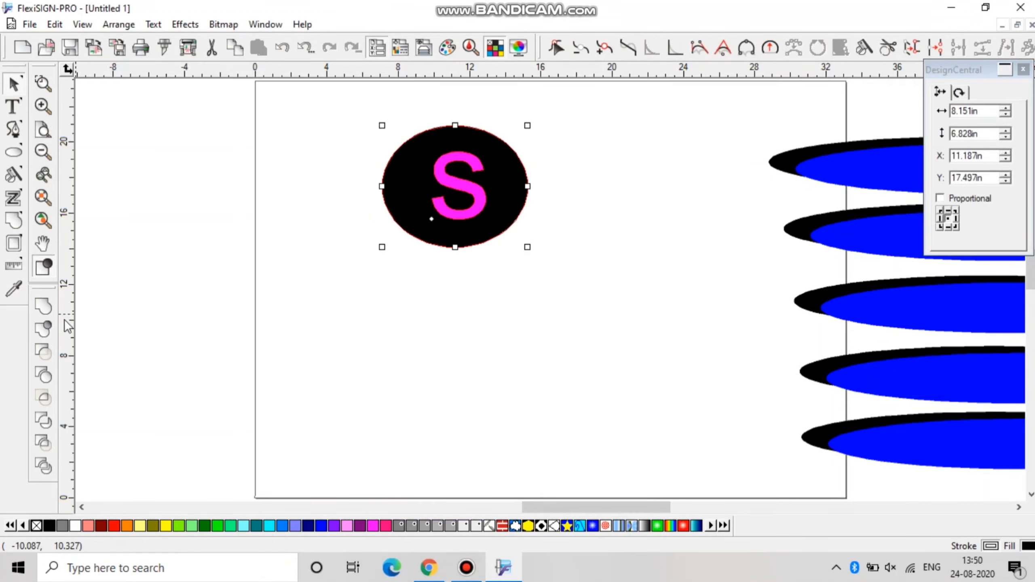
click(43, 306)
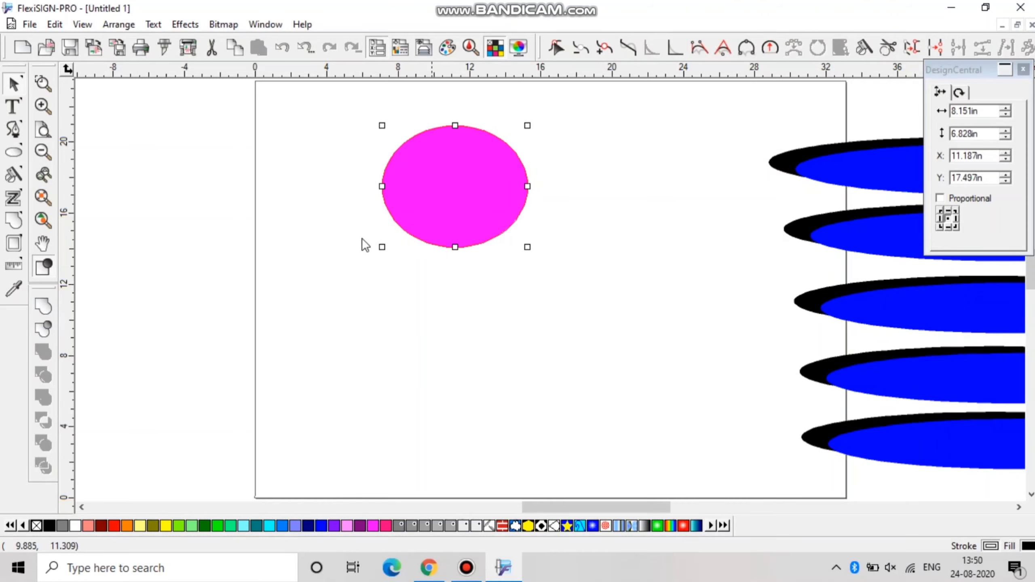
drag(444, 204, 456, 181)
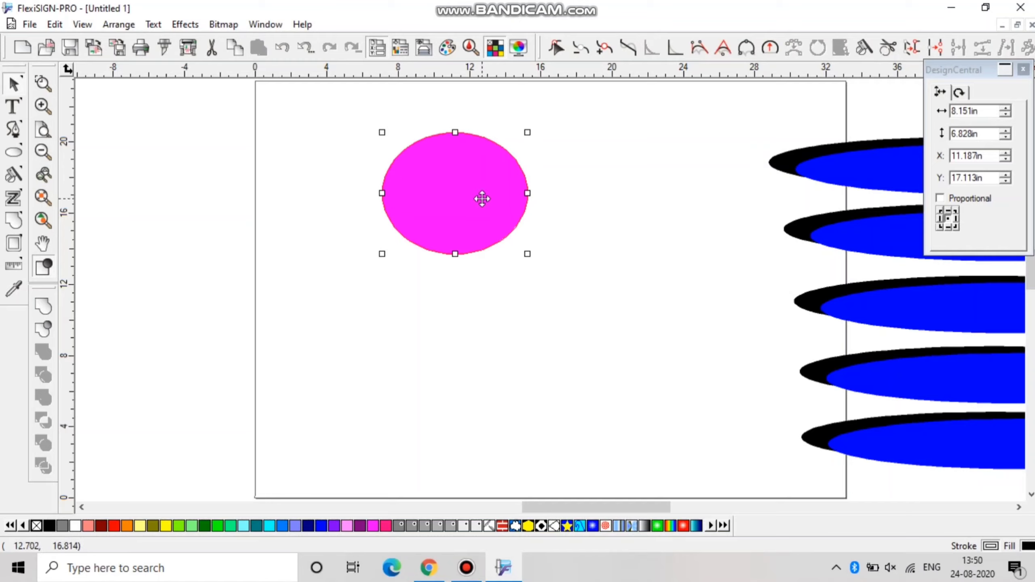
Replace the magenta shape on the page with the topmost black-and-blue ellipse pair and move its blue ellipse slightly up.
key(Delete)
drag(828, 162, 333, 204)
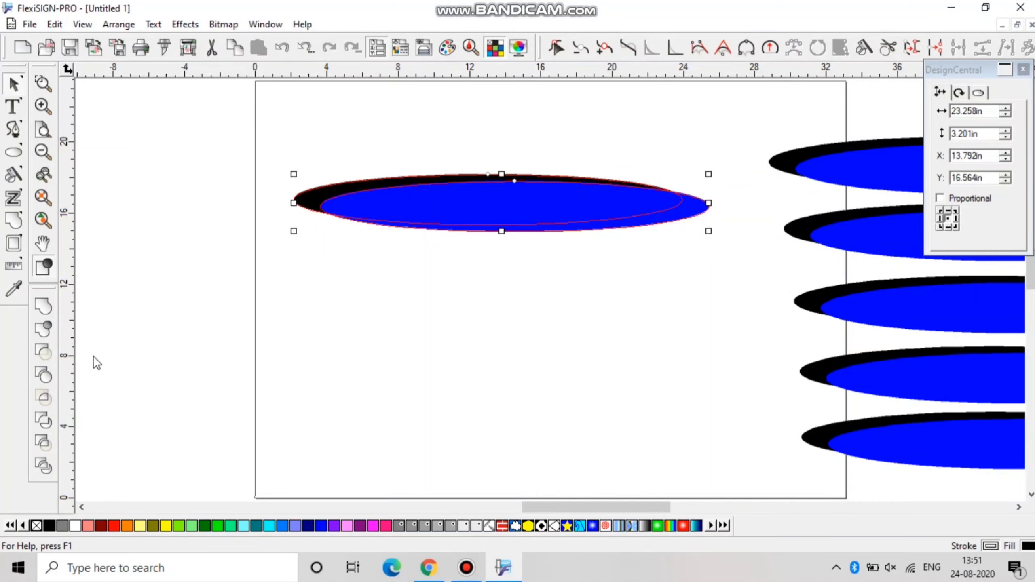
click(489, 301)
drag(474, 211, 491, 193)
click(541, 272)
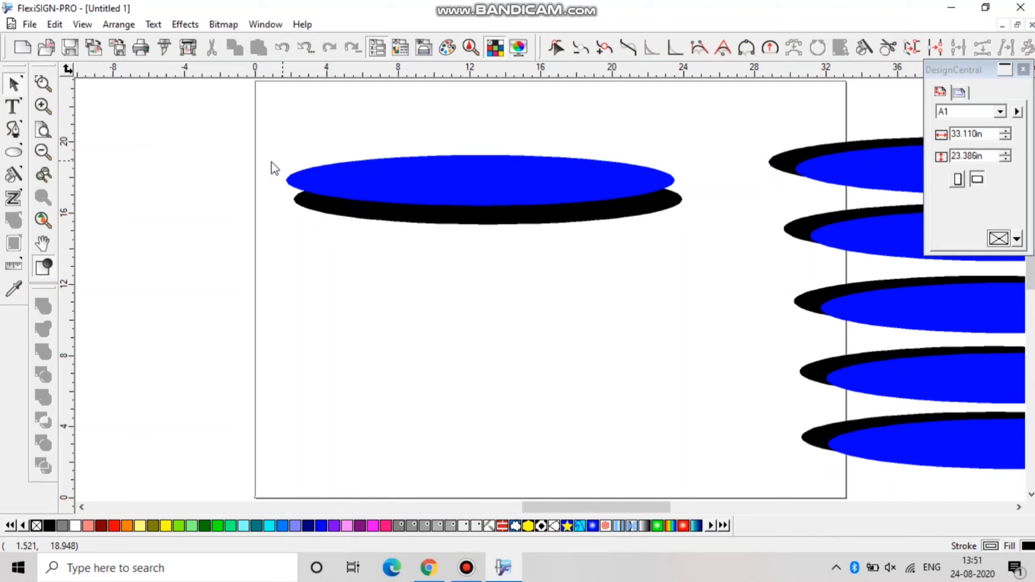
Cut the blue ellipse out of the black ellipse so that only the curved black remainder is kept.
drag(279, 151, 687, 255)
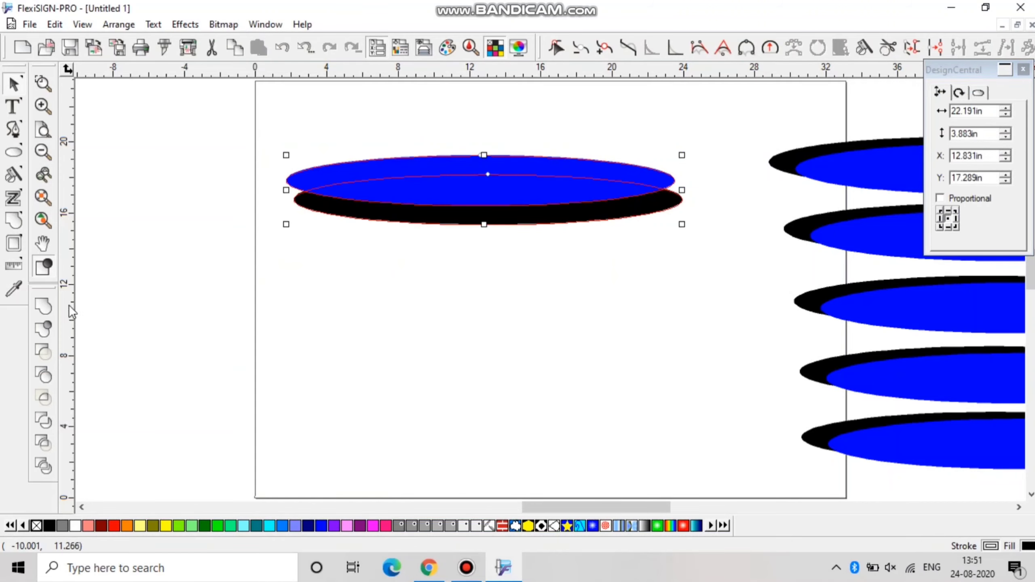
click(45, 353)
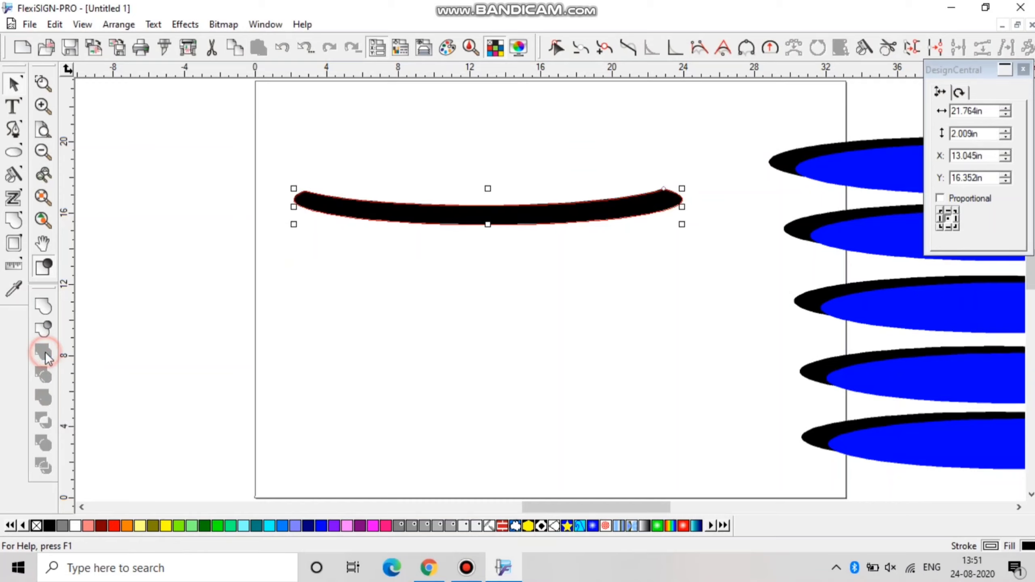
click(380, 271)
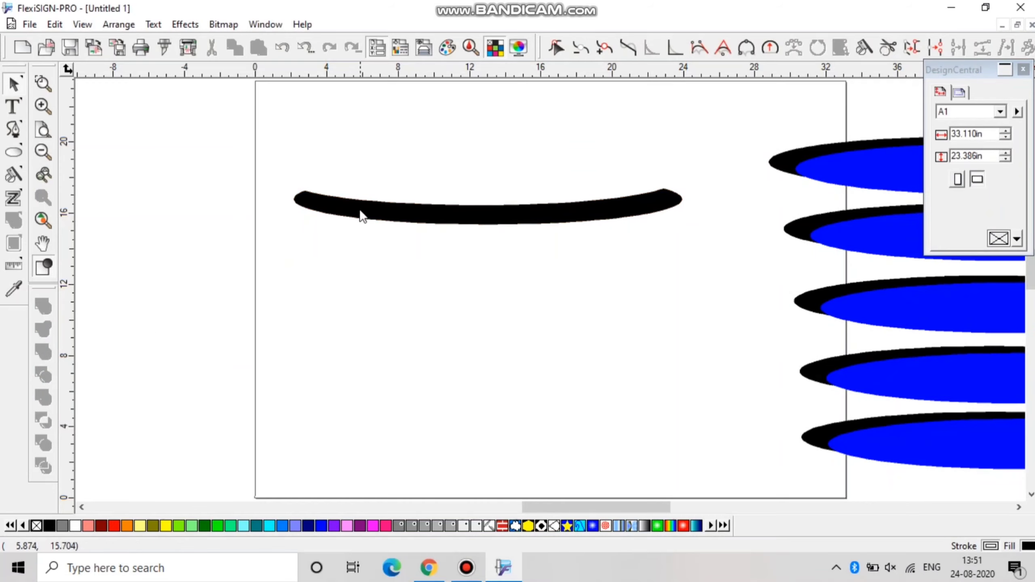
Duplicate the curved black strip twice straight down to form three evenly spaced strips.
click(490, 220)
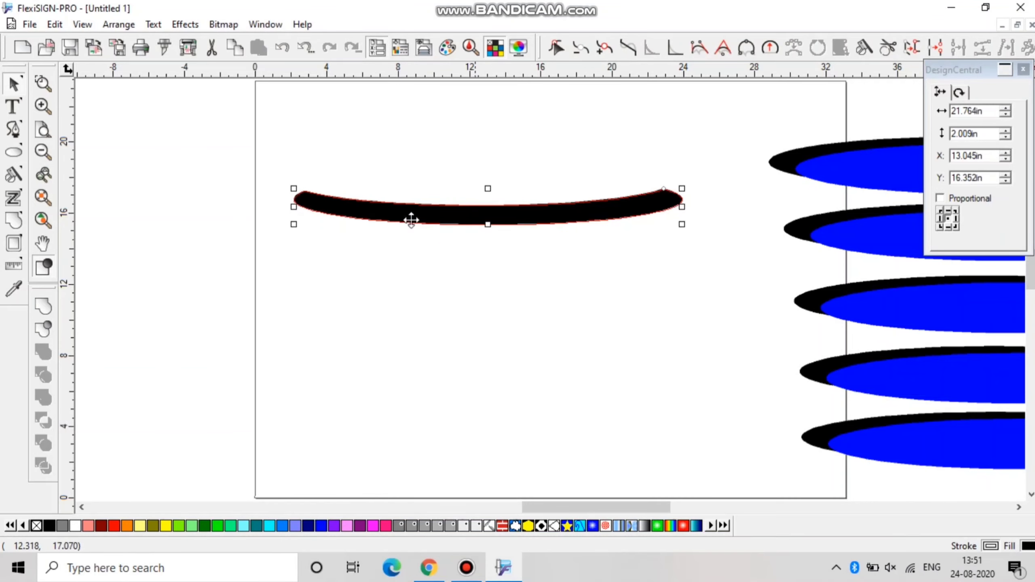
drag(411, 220, 412, 297)
click(424, 360)
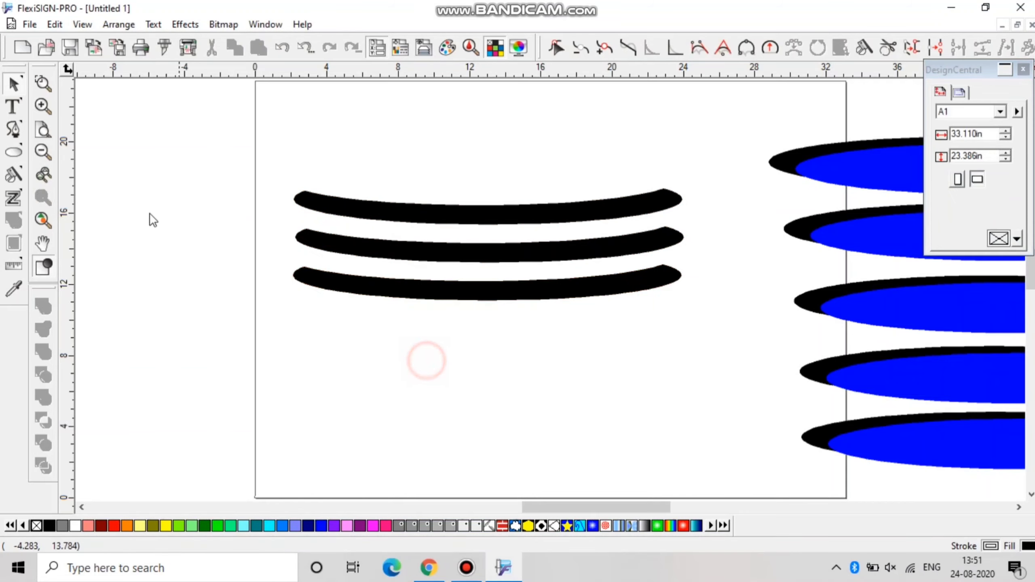
Draw an upright ellipse about 2.3 × 5.5 in across the middle of the three strips and fill it red.
click(14, 152)
drag(450, 200, 492, 305)
click(118, 523)
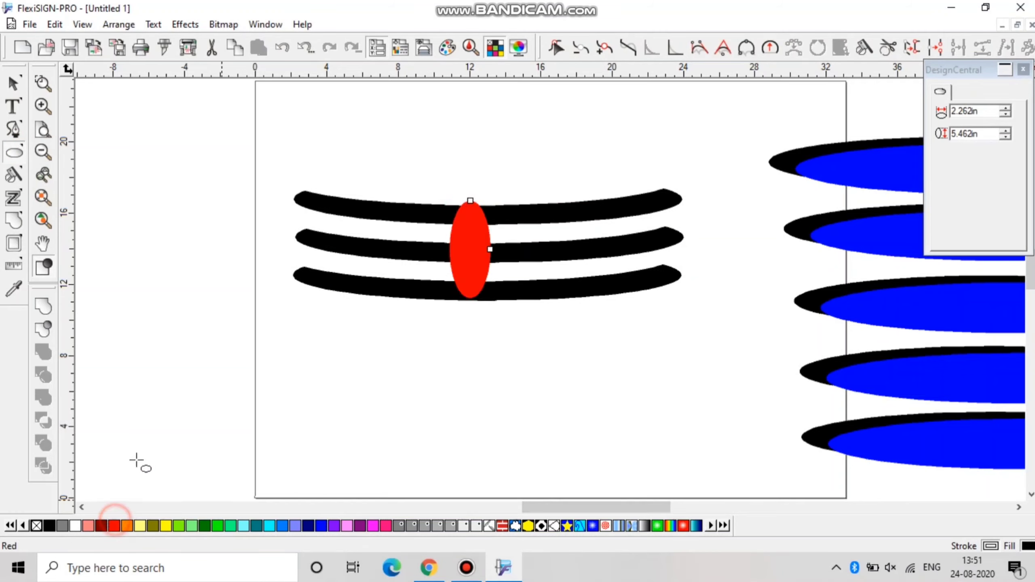
click(13, 84)
click(298, 252)
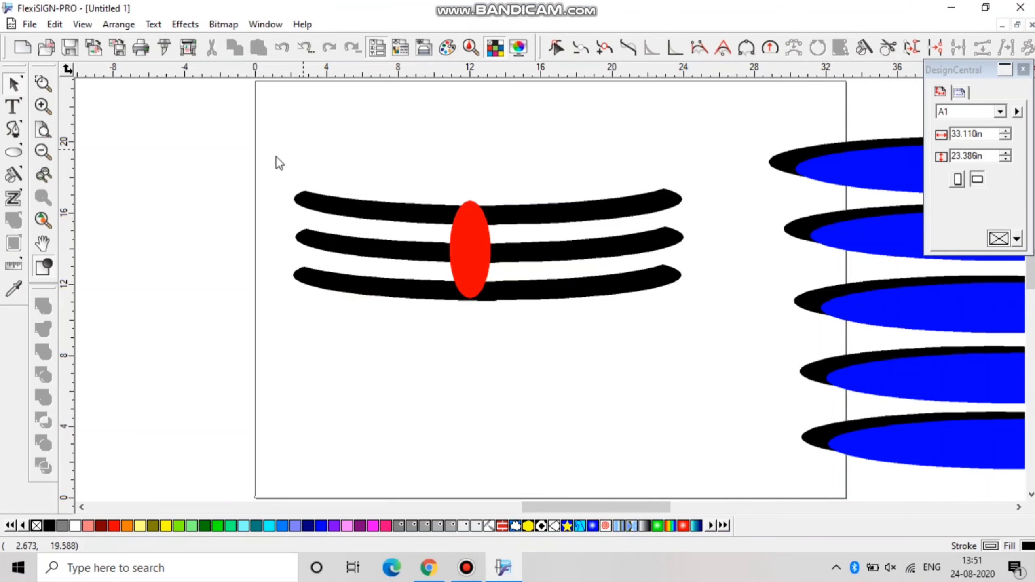
Replace the strip design with another black-and-blue ellipse pair near the page's upper edge and shift its blue ellipse to the right.
mouse_move(264, 157)
mouse_down()
mouse_move(513, 296)
mouse_move(761, 338)
mouse_move(715, 340)
mouse_up()
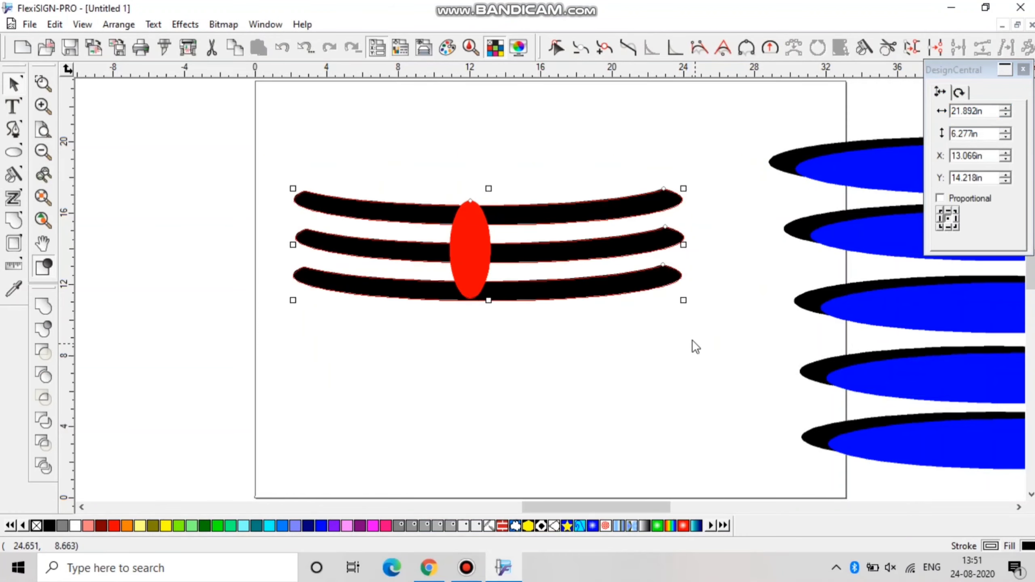
key(Delete)
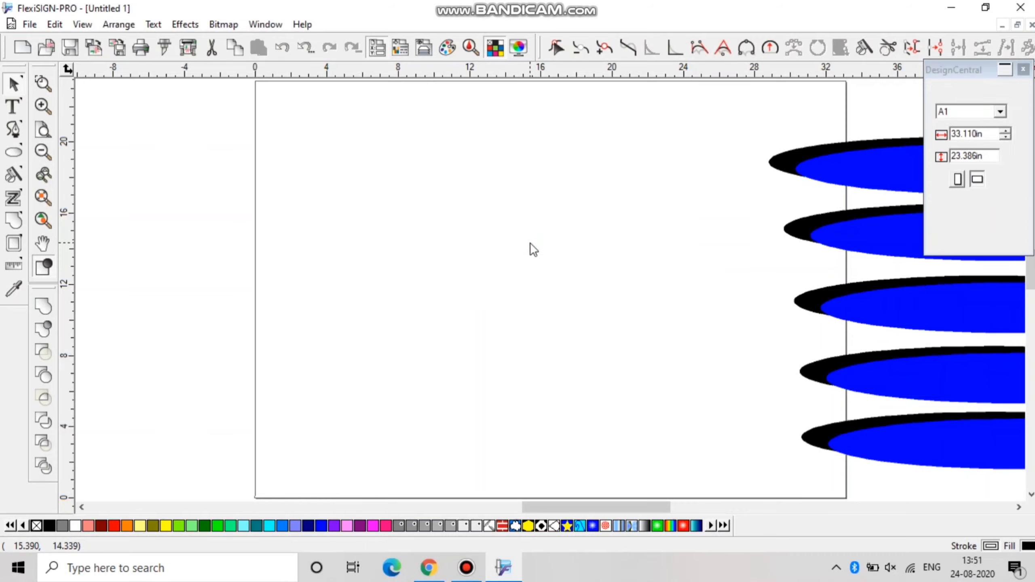
click(847, 183)
drag(847, 184, 344, 160)
click(448, 239)
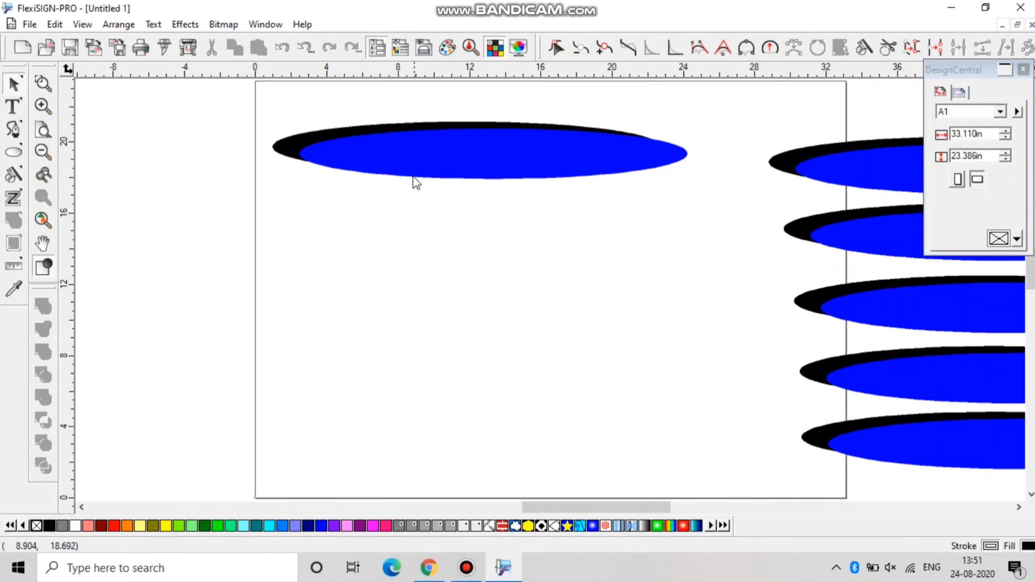
drag(427, 166, 457, 168)
click(505, 235)
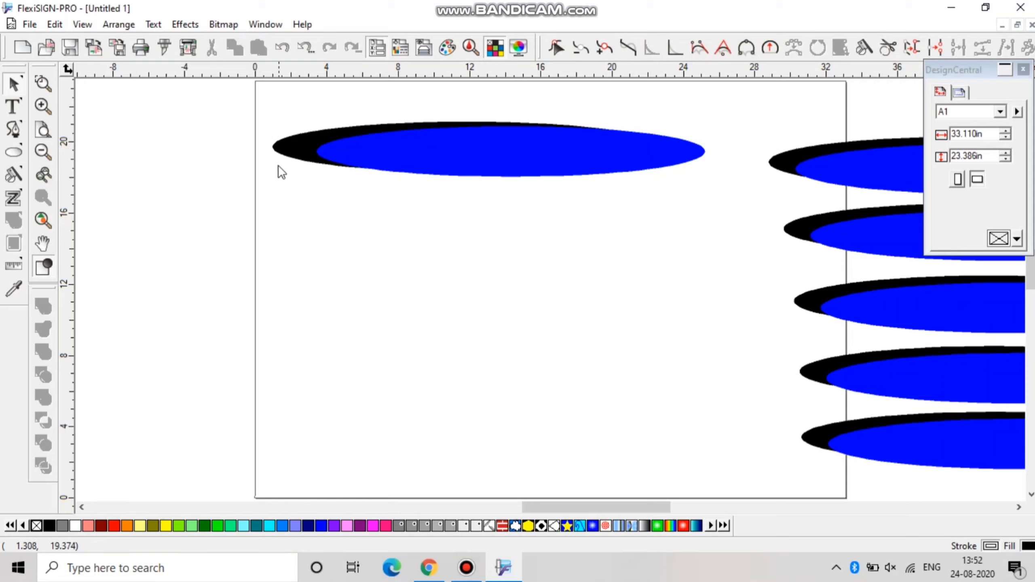
Subtract the blue ellipse from the black one and move the resulting black crescent down the page.
drag(258, 127, 711, 181)
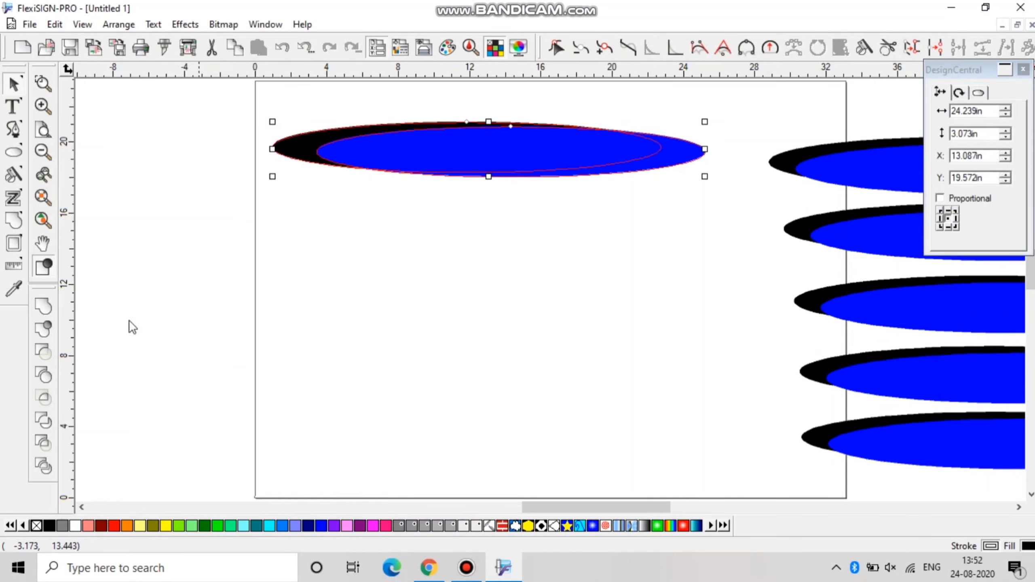
click(45, 354)
click(473, 247)
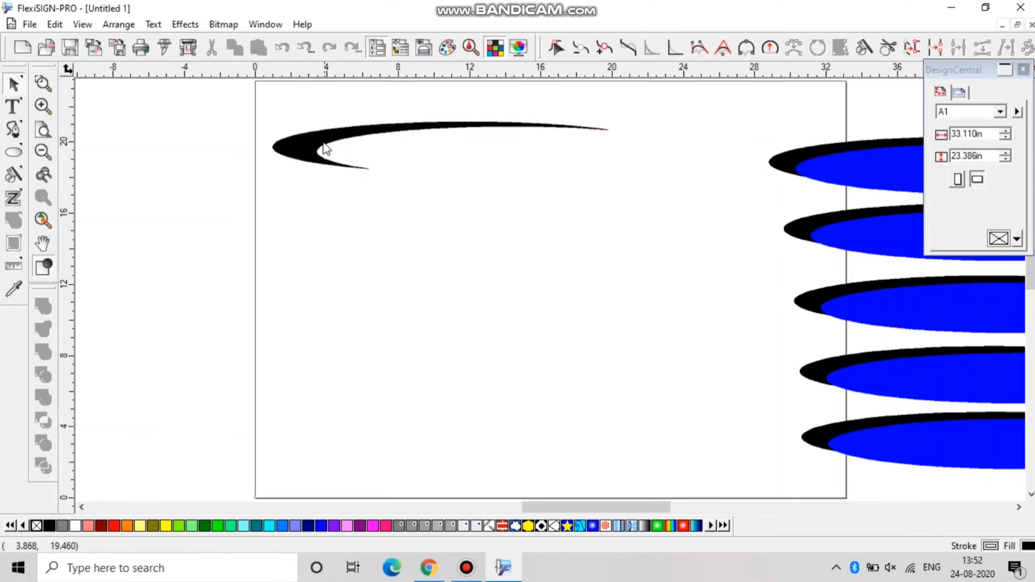
drag(303, 147, 304, 223)
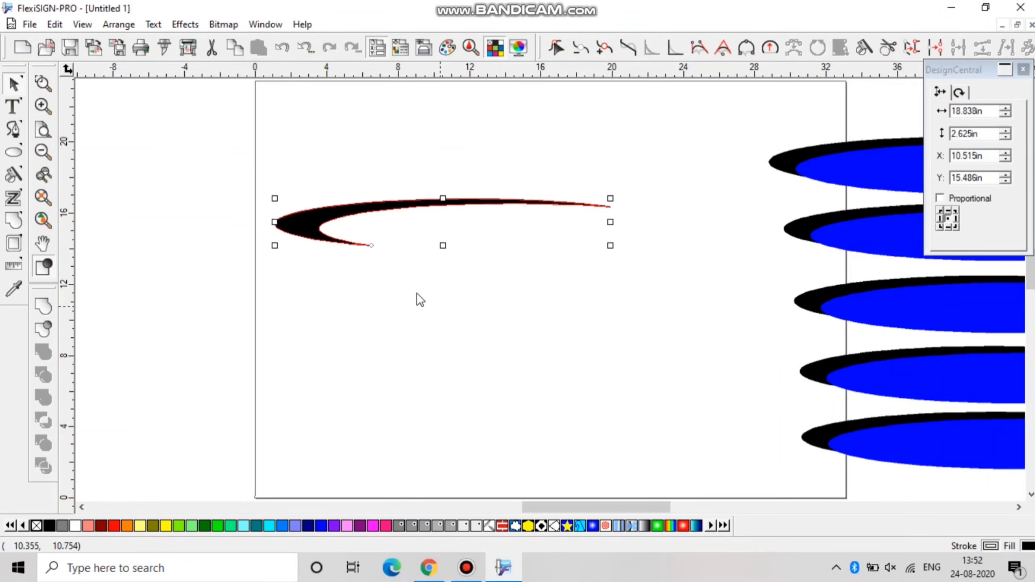
Replace the crescent with the topmost off-page ellipse pair and move its blue ellipse up and slightly left over the black one.
click(297, 171)
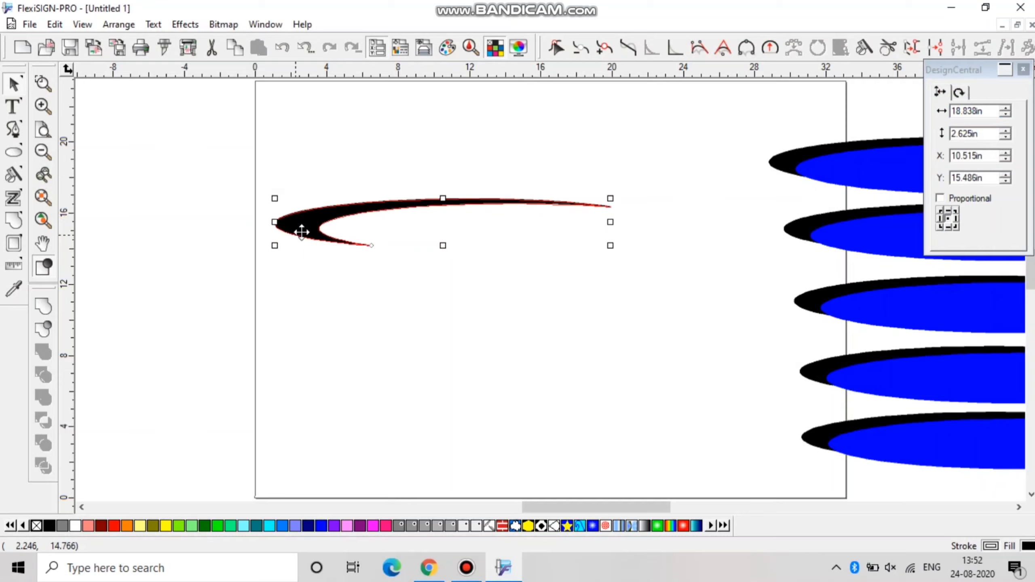
key(Delete)
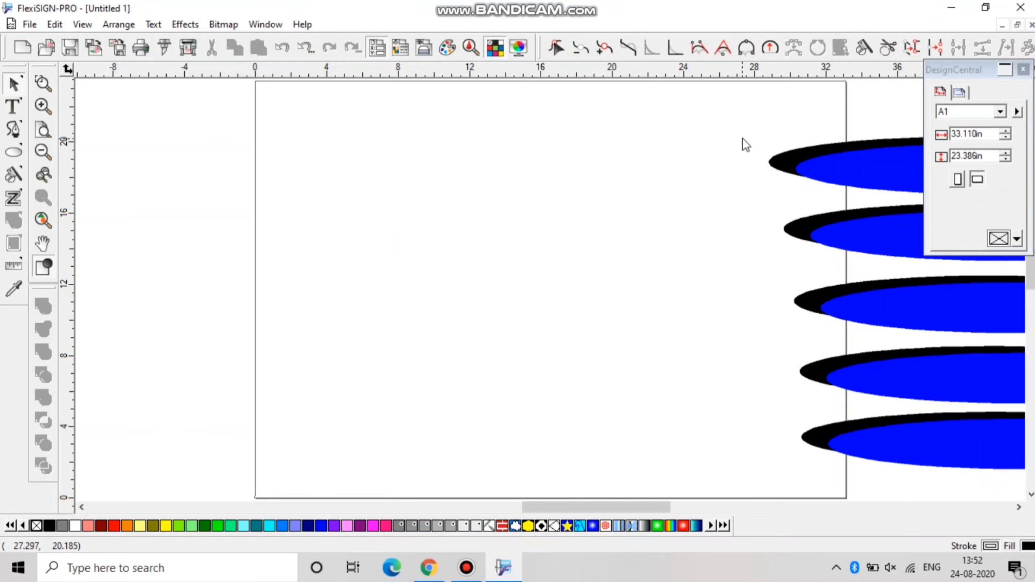
drag(742, 138, 818, 202)
drag(809, 163, 314, 200)
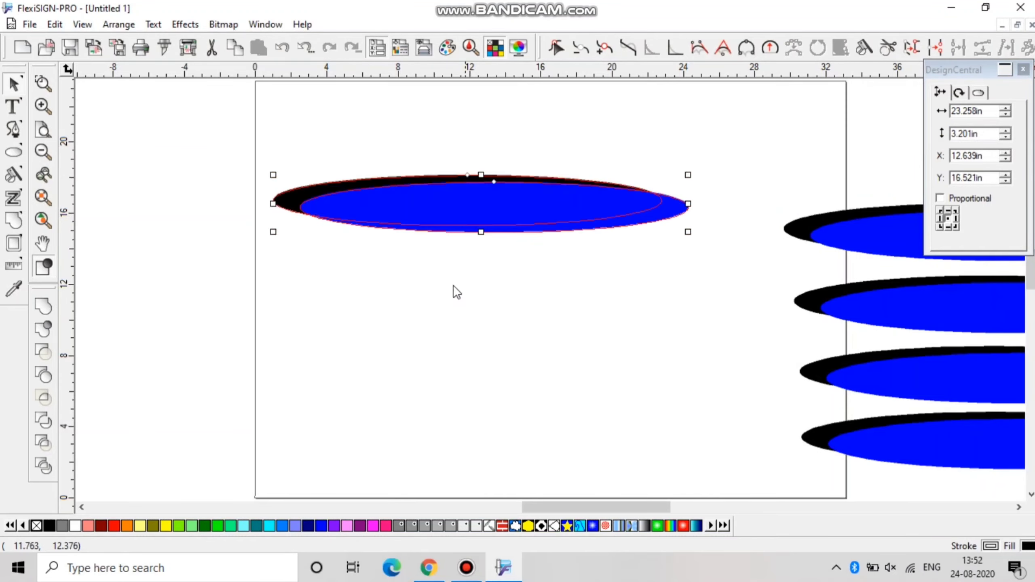
click(489, 225)
drag(489, 225, 488, 196)
click(535, 282)
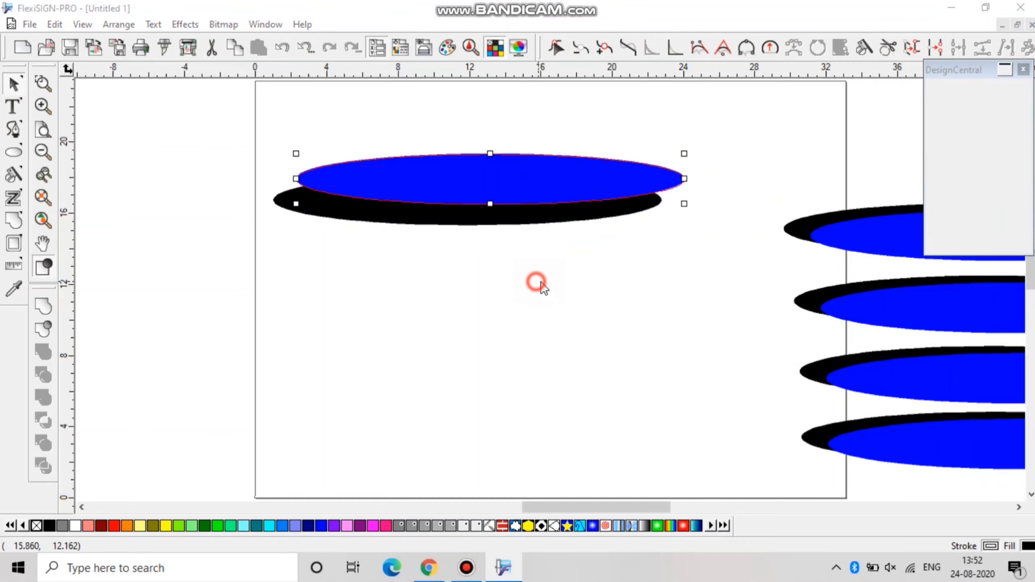
drag(571, 179, 537, 181)
click(573, 321)
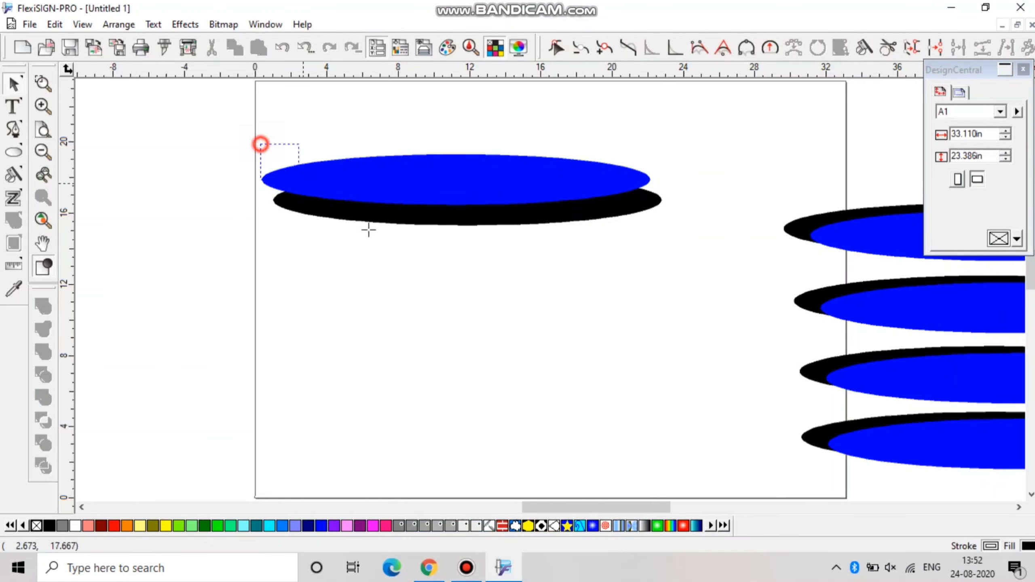
Trim the black ellipse with the blue one while keeping both shapes, and move the two pieces to show the gap between them.
drag(261, 143, 668, 234)
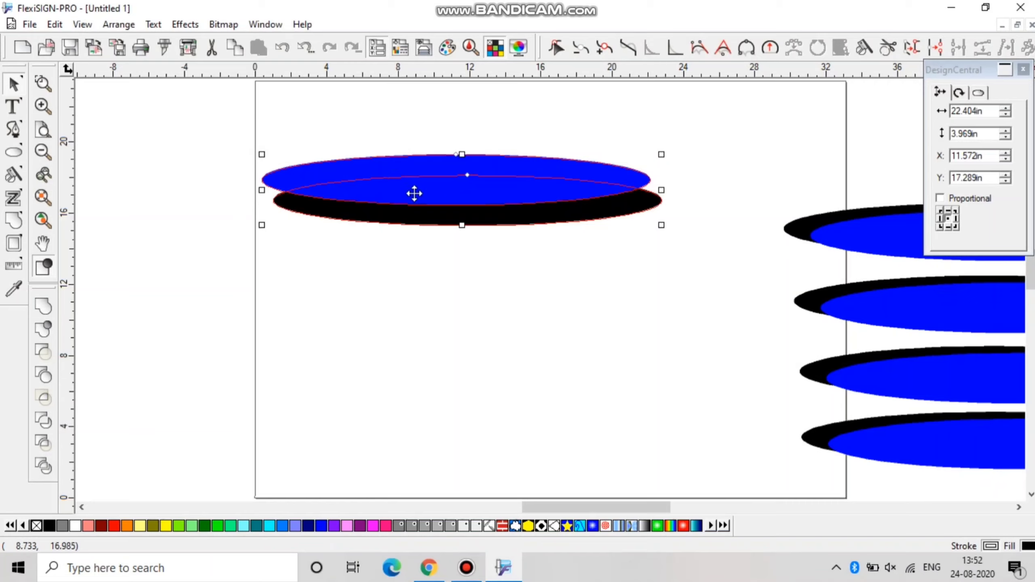
click(50, 382)
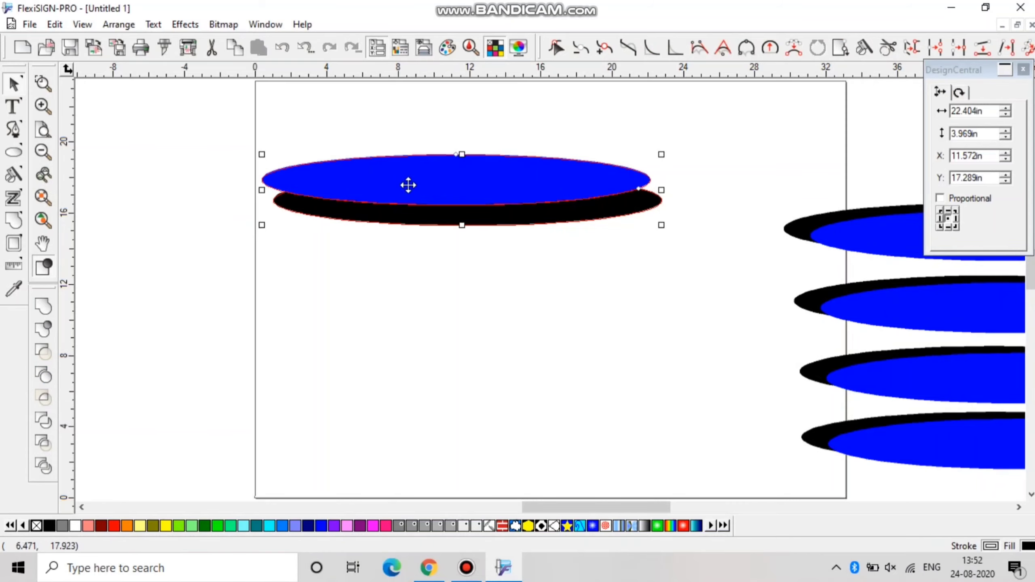
click(418, 286)
click(392, 186)
drag(392, 186, 398, 149)
click(441, 211)
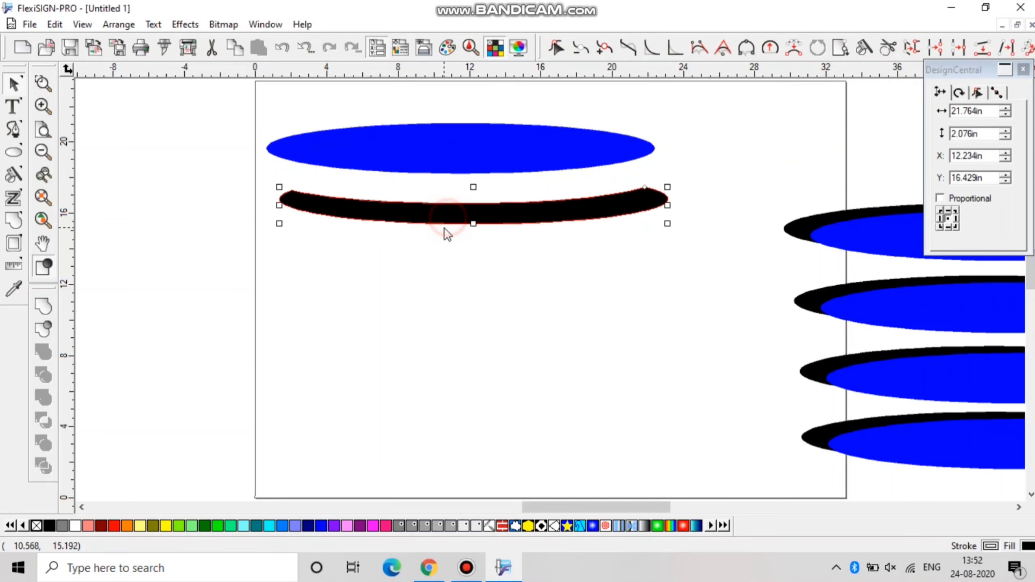
drag(436, 197, 434, 192)
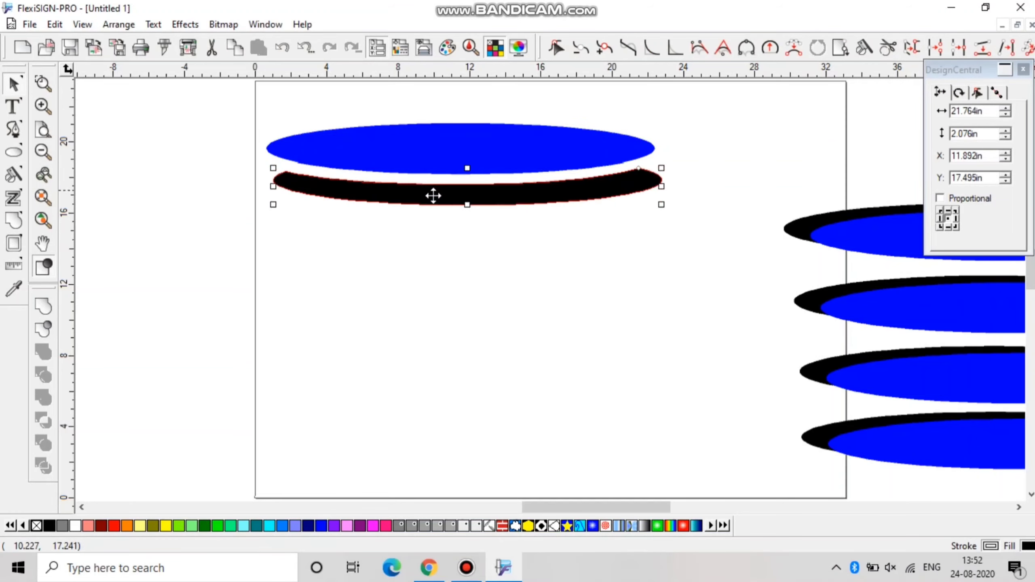
Replace the two separated shapes with the next off-page ellipse pair and reduce that pair to its common area.
click(427, 228)
drag(389, 267, 526, 173)
key(Delete)
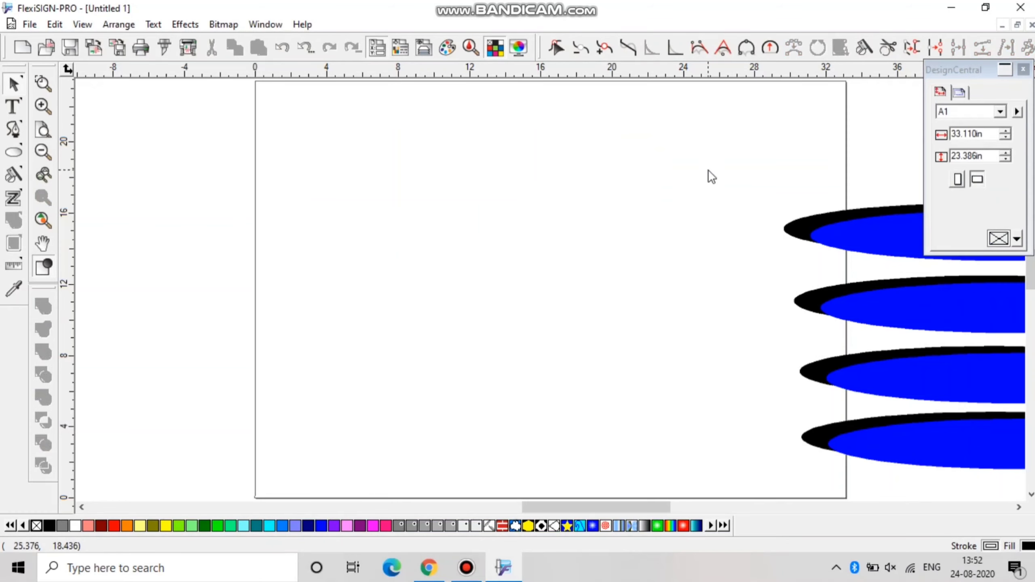
drag(856, 237, 434, 245)
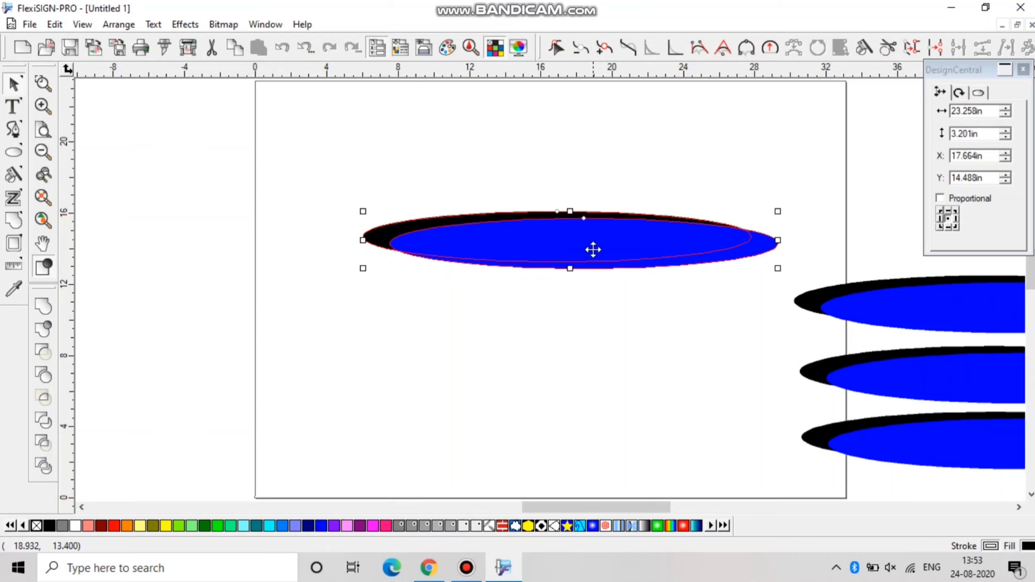
click(48, 398)
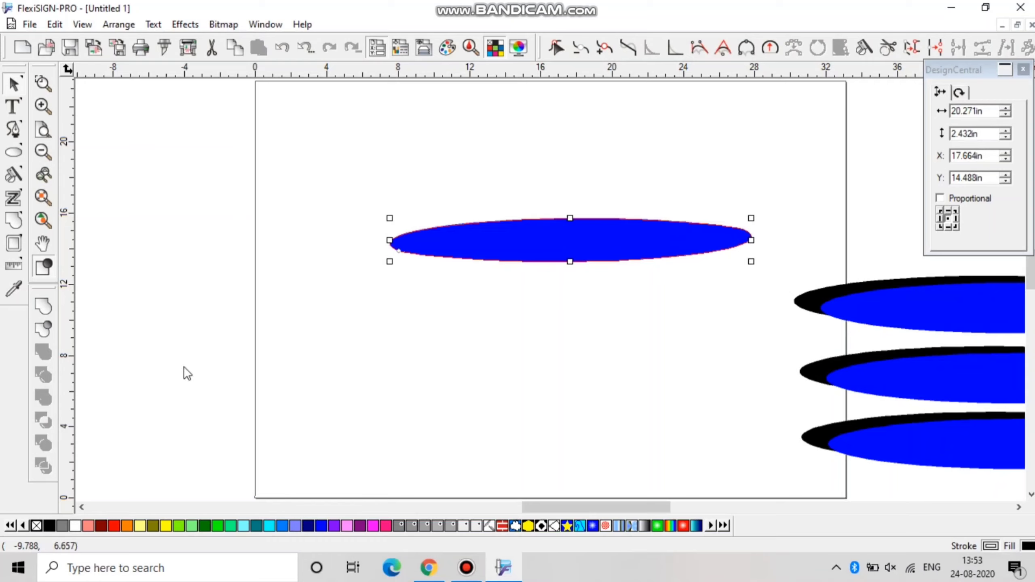
click(467, 298)
Delete the common-area shape and place the next off-page ellipse pair on the upper part of the page.
key(Delete)
drag(809, 296, 760, 270)
drag(862, 307, 494, 185)
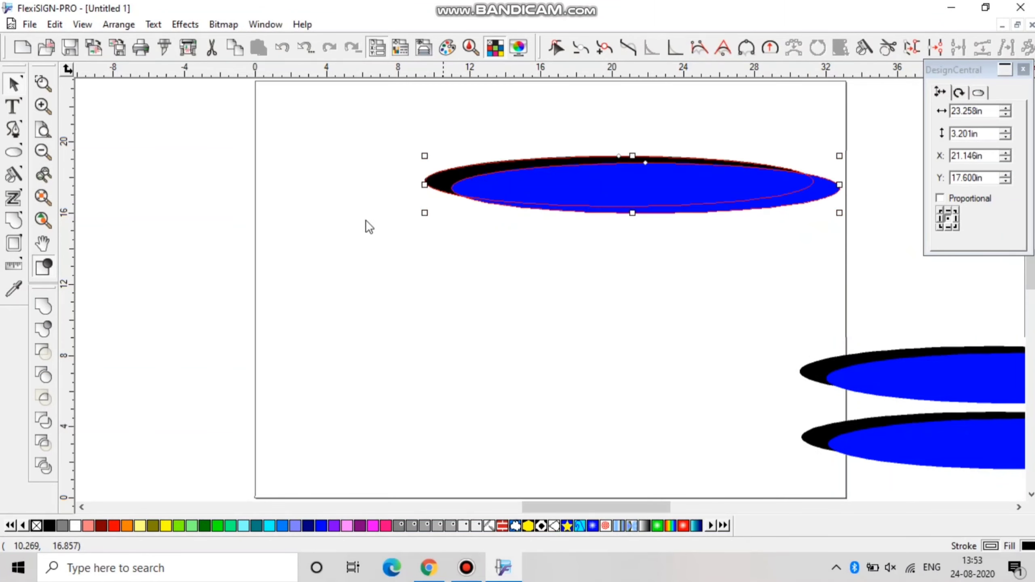
Apply Exclude Common to the ellipse pair and move the resulting black-and-blue ring up and to the left.
click(45, 424)
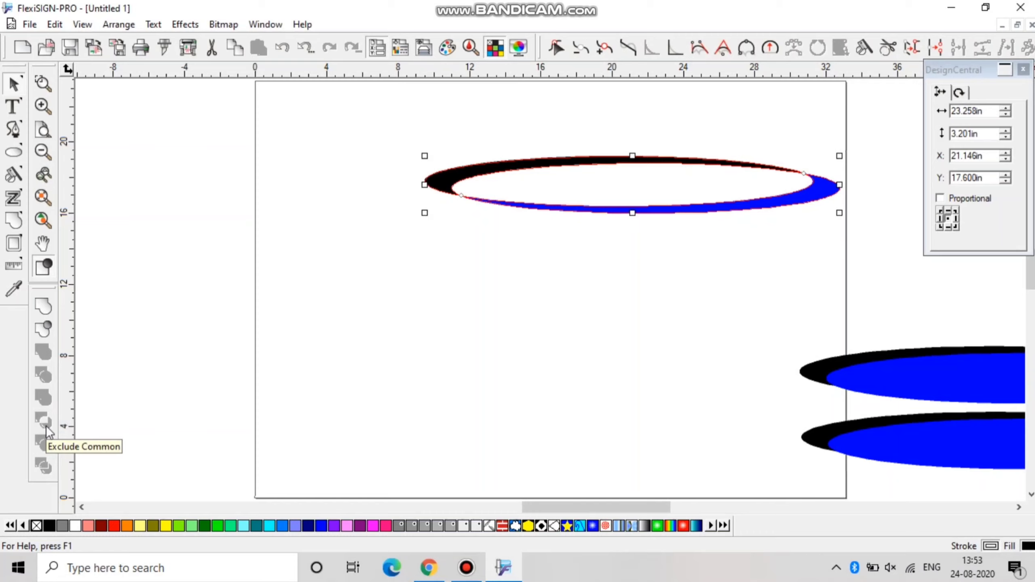
click(499, 305)
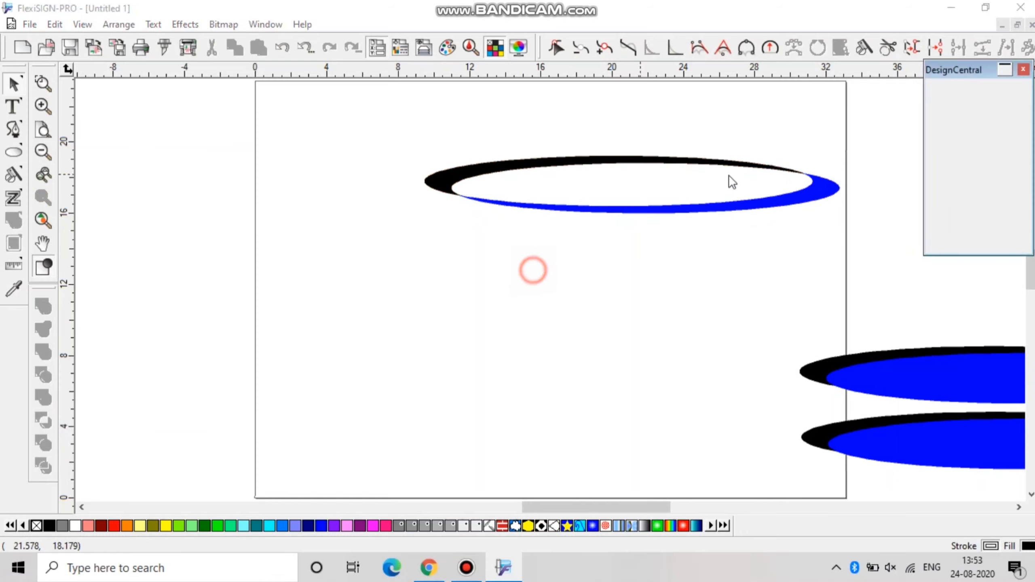
drag(814, 192, 717, 160)
click(767, 272)
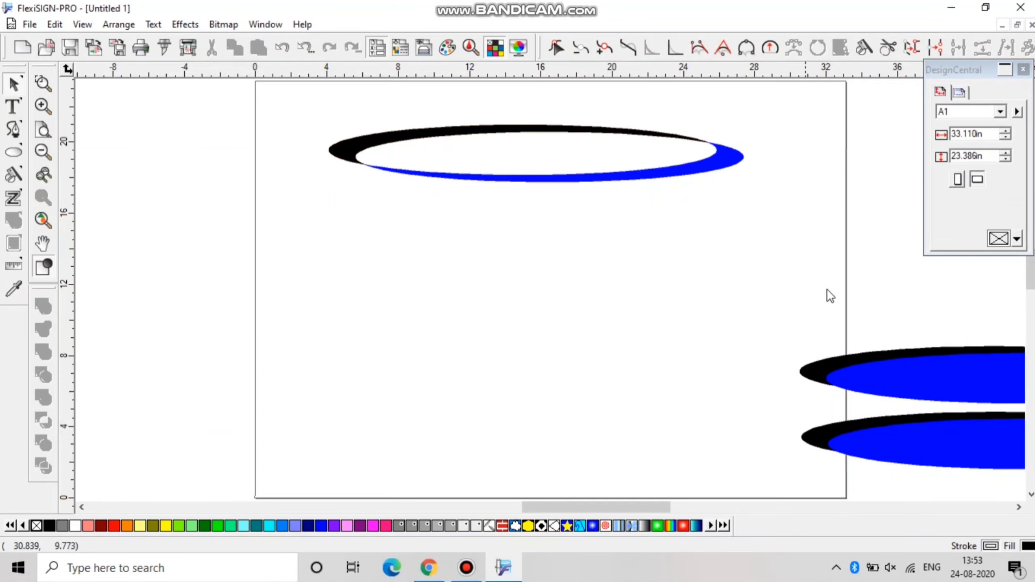
Bring an off-page ellipse pair below the ring, then delete both remaining ellipse pairs.
drag(889, 381, 418, 261)
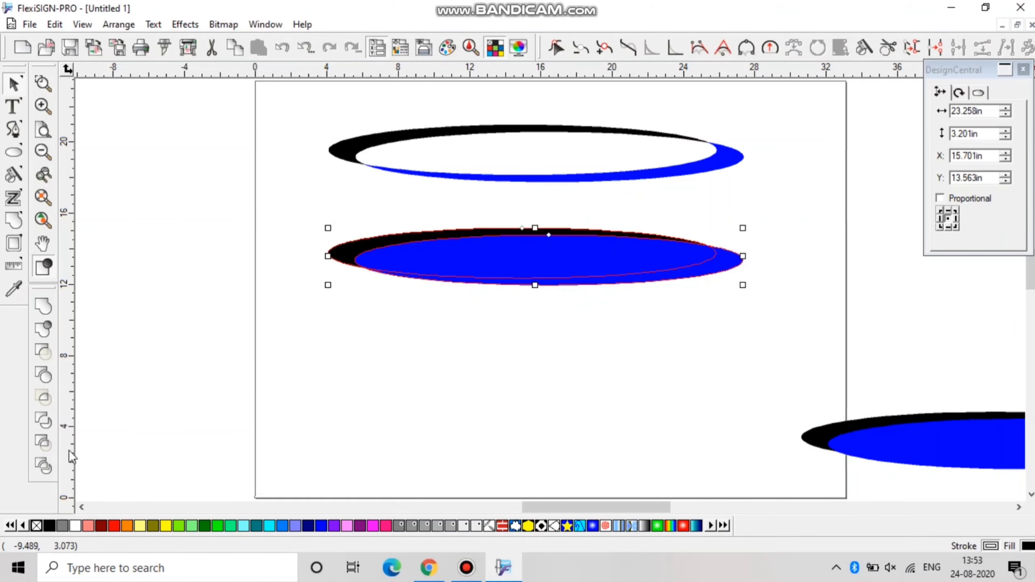
drag(704, 295, 804, 393)
key(Delete)
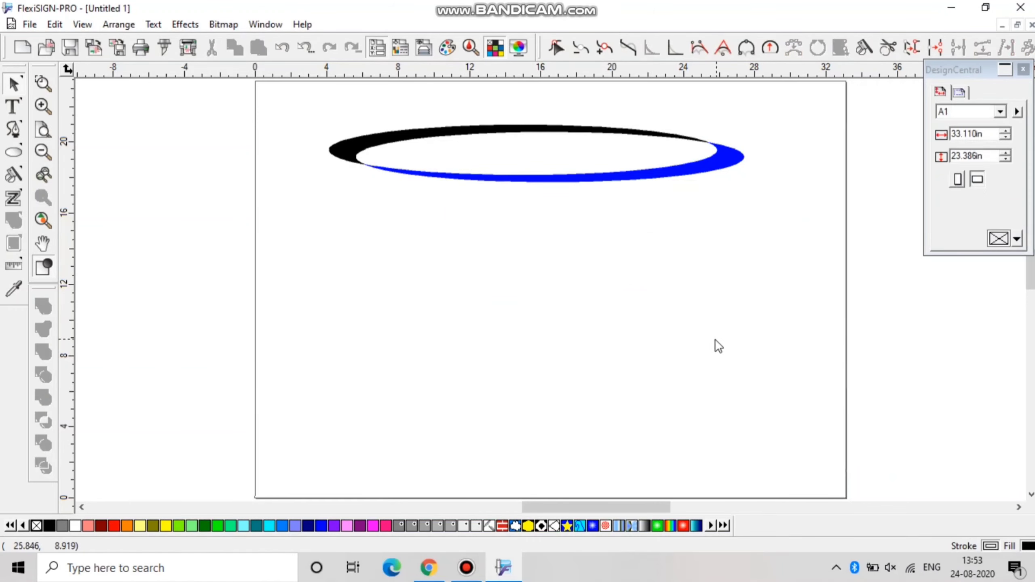
Add a name in capital letters as Arial text, enlarge it to about 16.5 in wide, and place it below the ring.
click(14, 107)
click(393, 308)
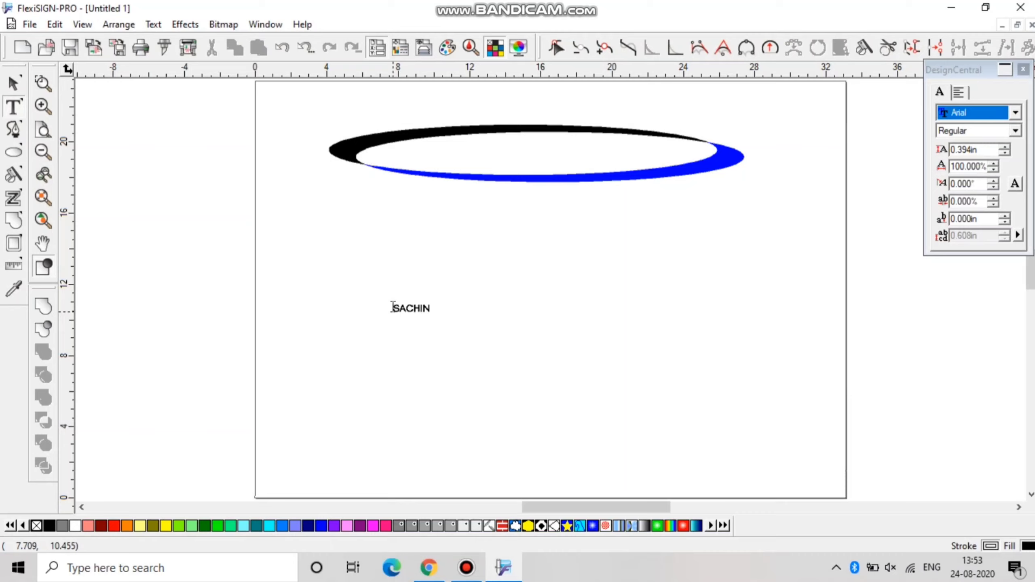
click(13, 84)
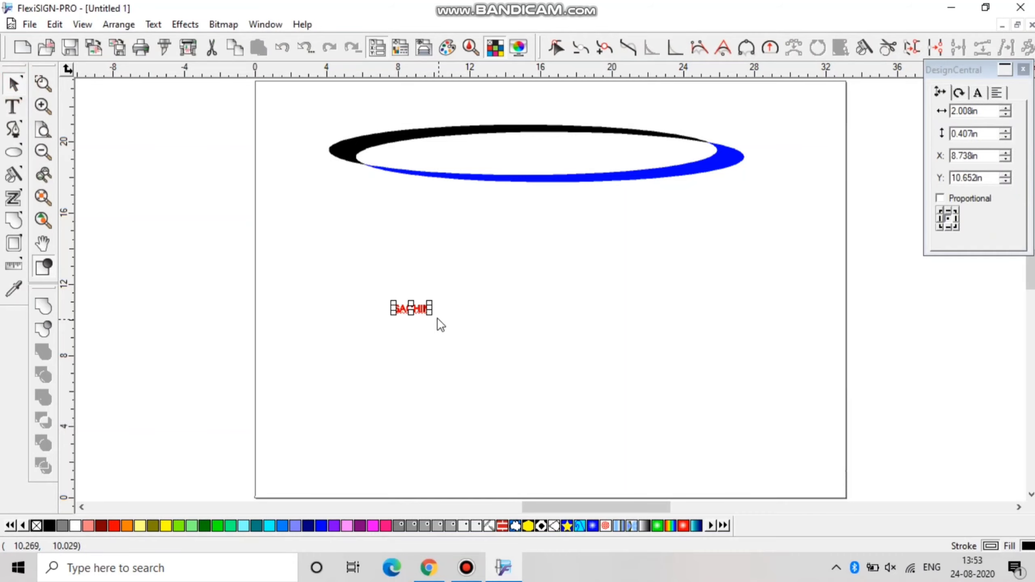
drag(431, 315, 688, 364)
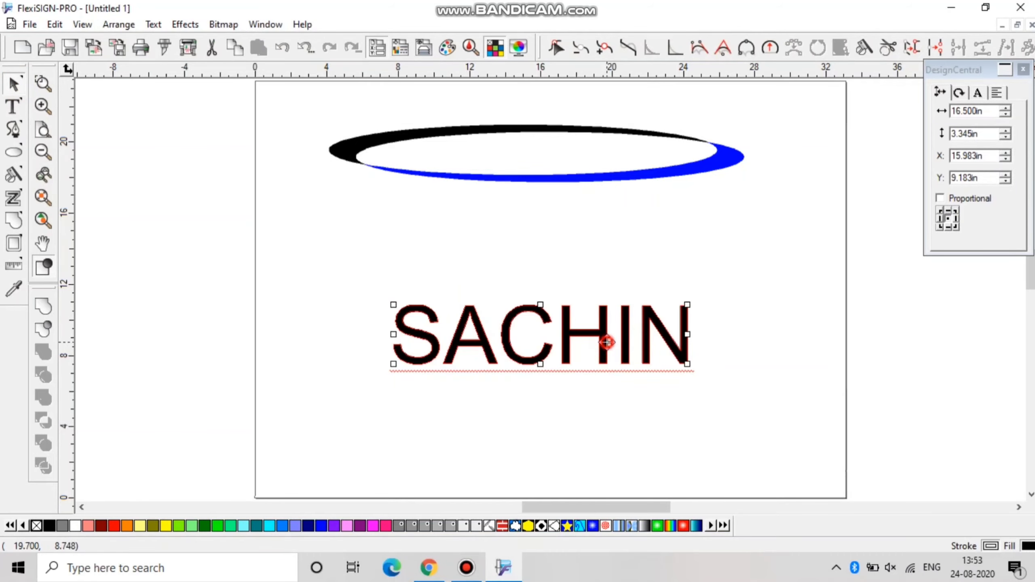
drag(605, 342, 599, 284)
click(589, 377)
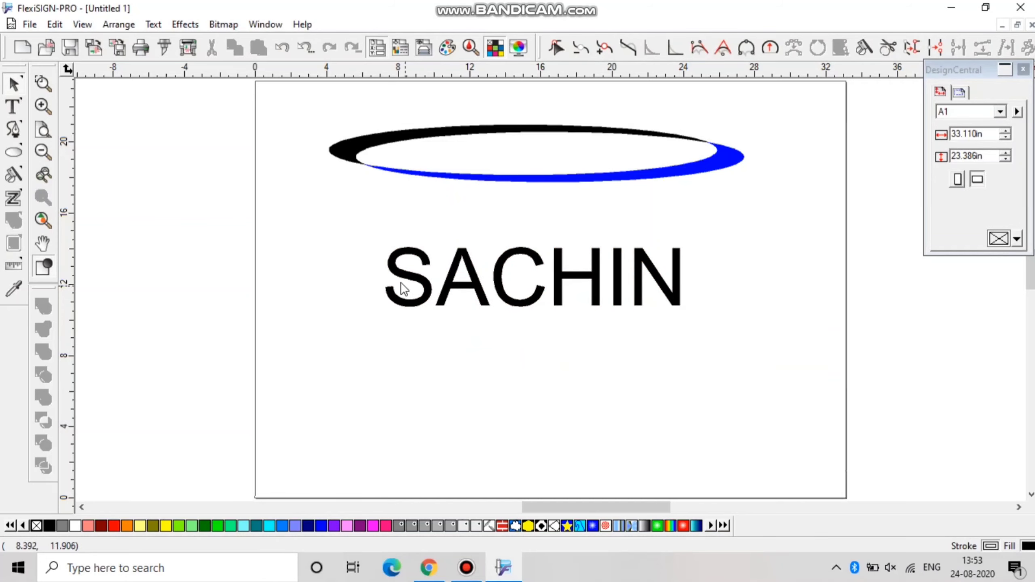
Delete the two overlapping black-and-blue rings above the text.
click(689, 166)
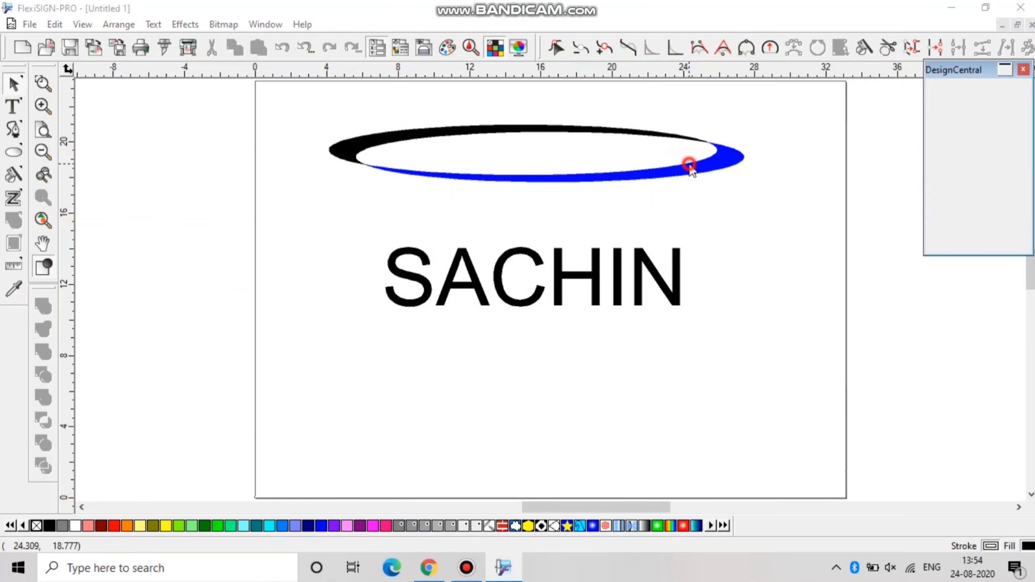
drag(691, 166, 731, 151)
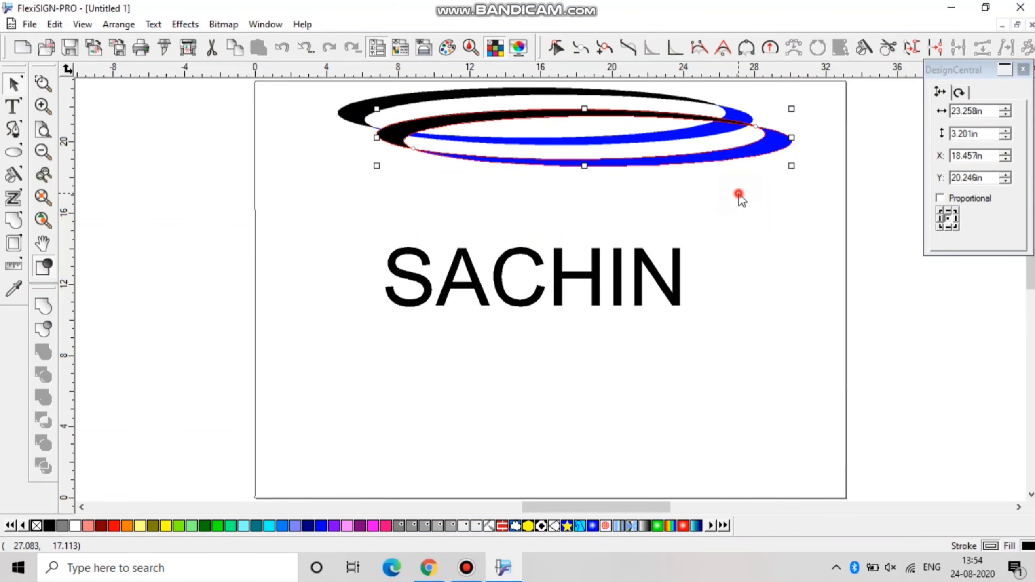
click(585, 196)
drag(638, 180, 638, 181)
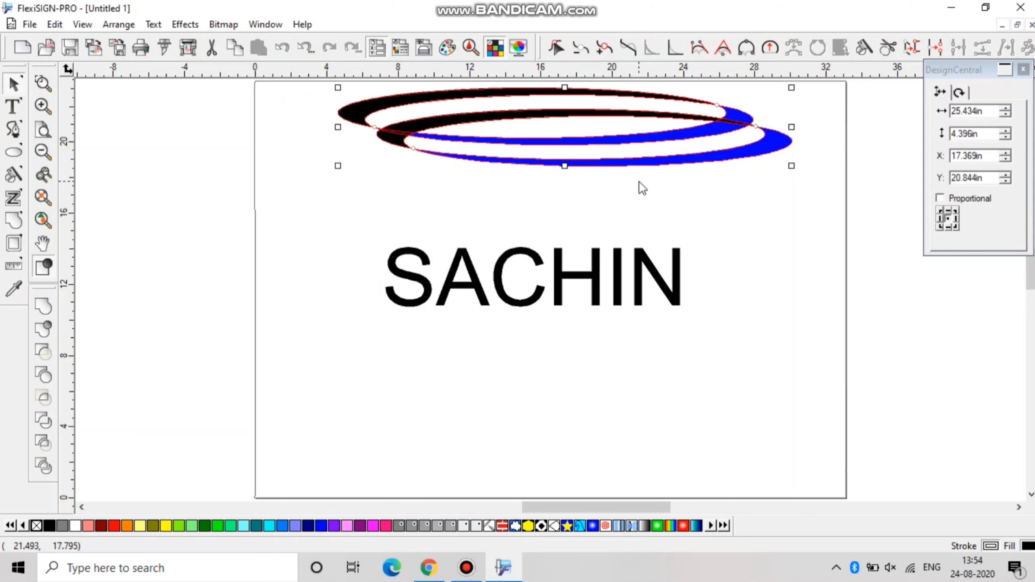
key(Delete)
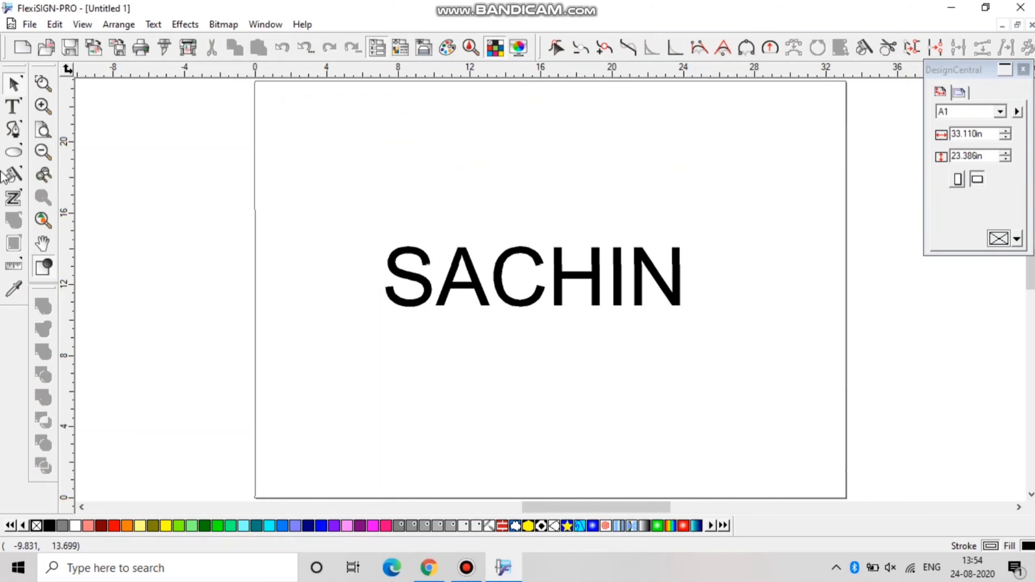
Draw a flat ellipse about 24.07 in wide and 0.98 in high below the text and fill it Rust Orange.
click(14, 153)
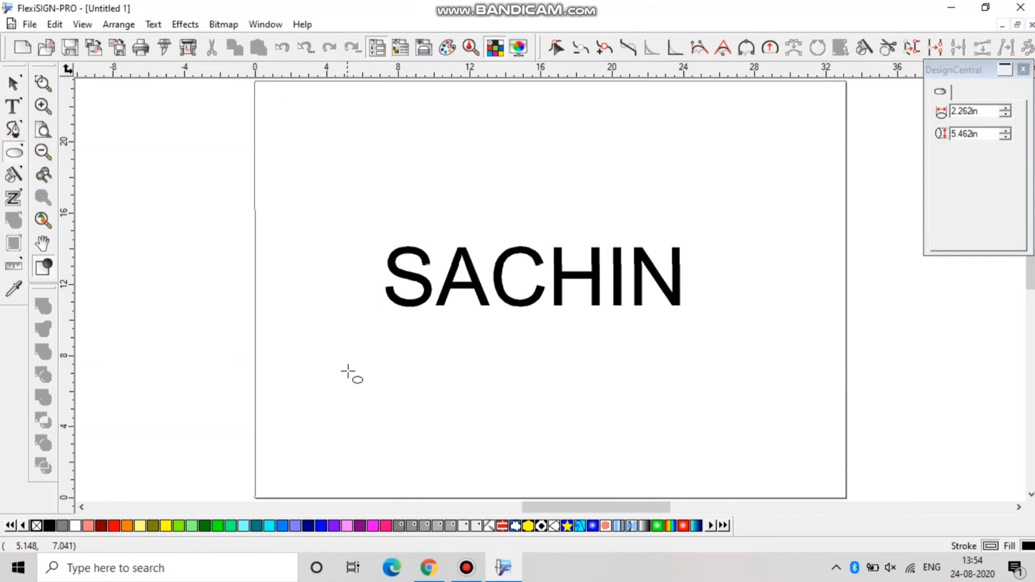
drag(350, 369, 779, 359)
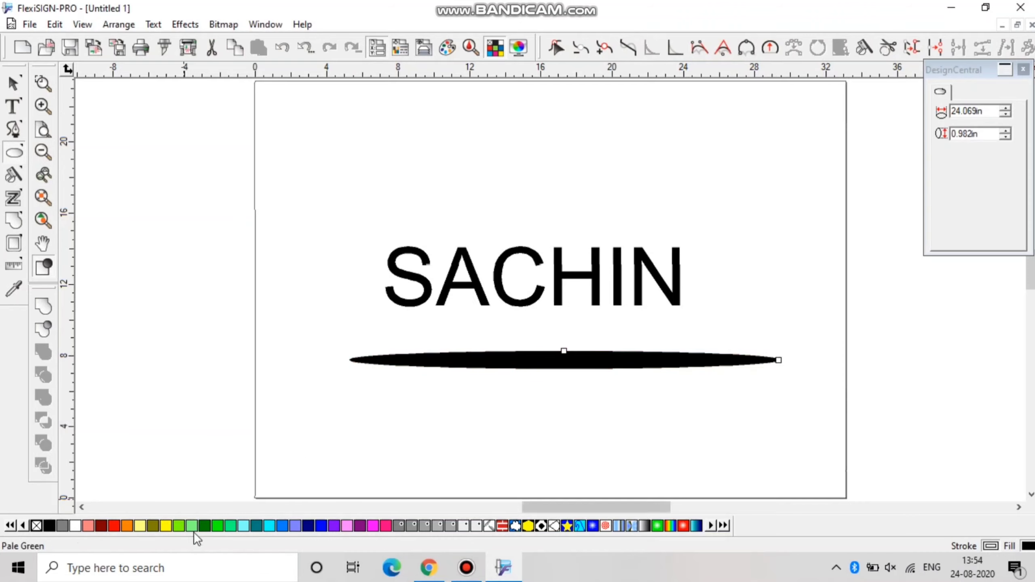
click(171, 531)
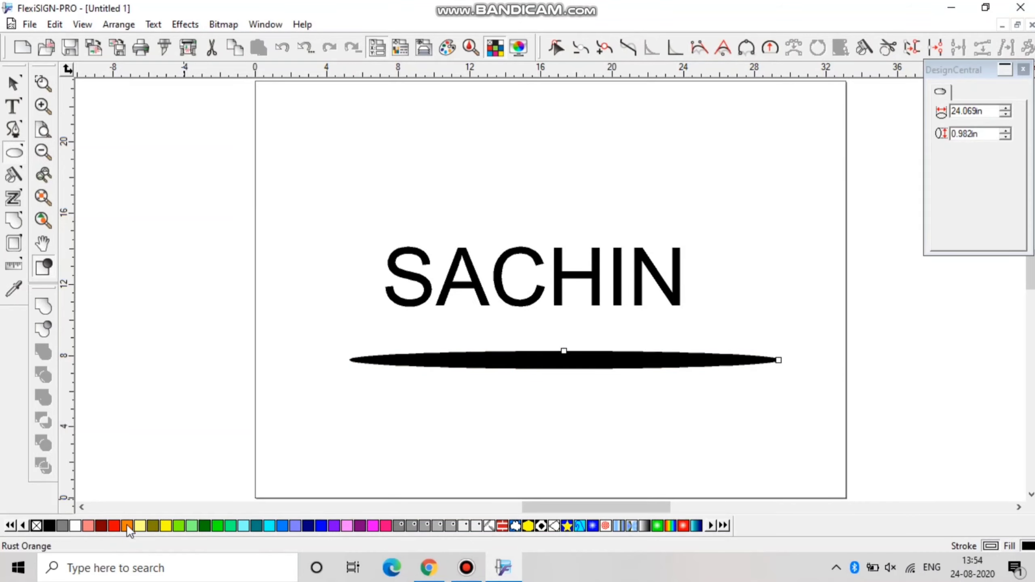
click(126, 525)
Move the orange ellipse up so it lies horizontally across the middle of the text.
click(14, 83)
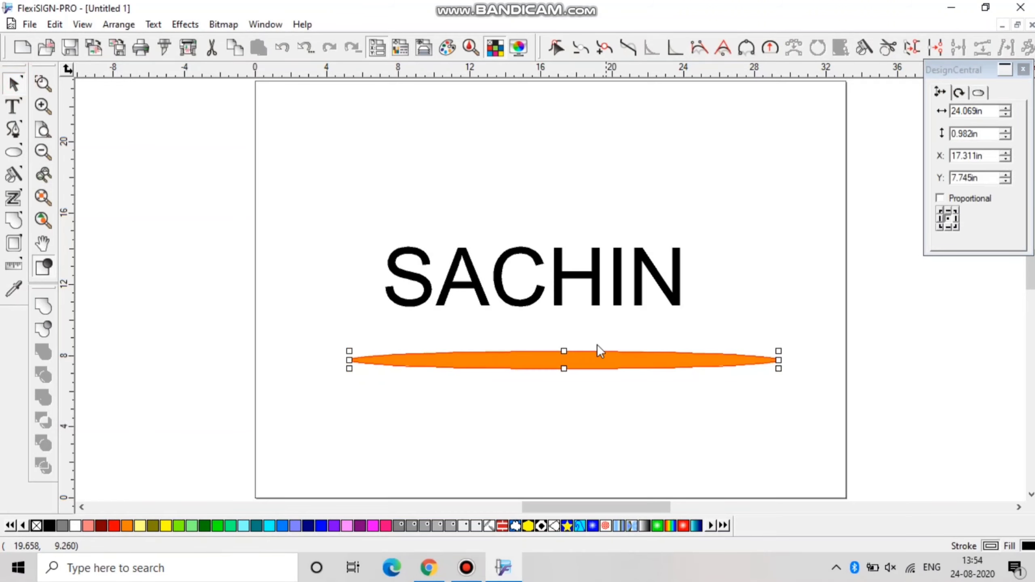
drag(579, 359, 556, 263)
click(579, 312)
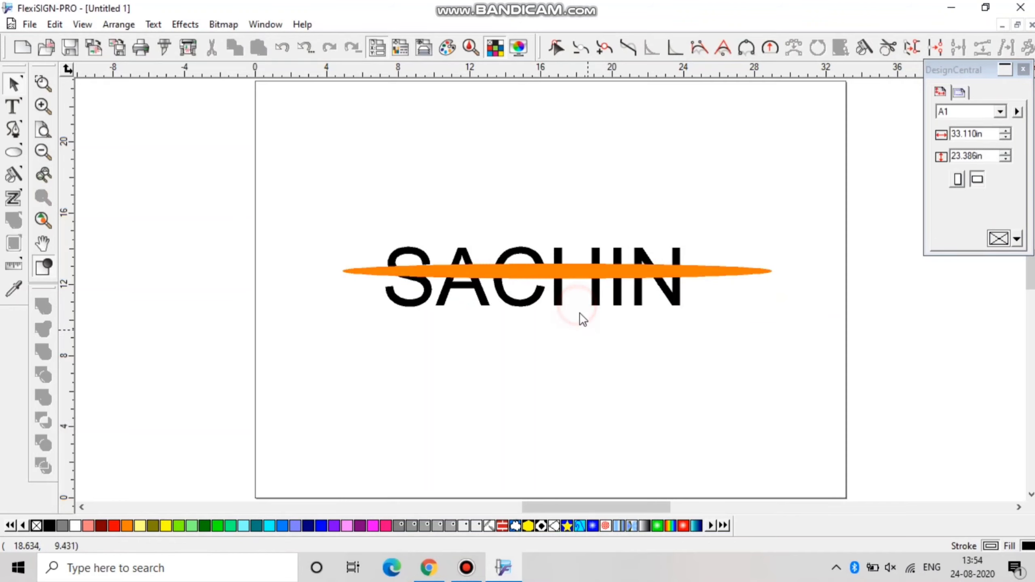
Combine the text and the ellipse so orange remains only where the ellipse overlaps the letters.
click(551, 266)
click(350, 206)
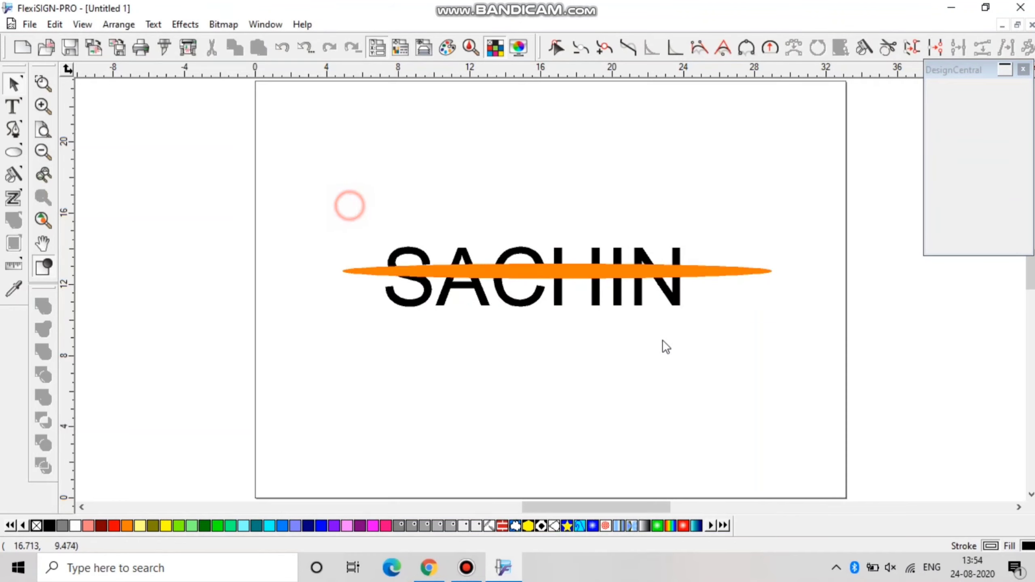
drag(348, 213, 774, 350)
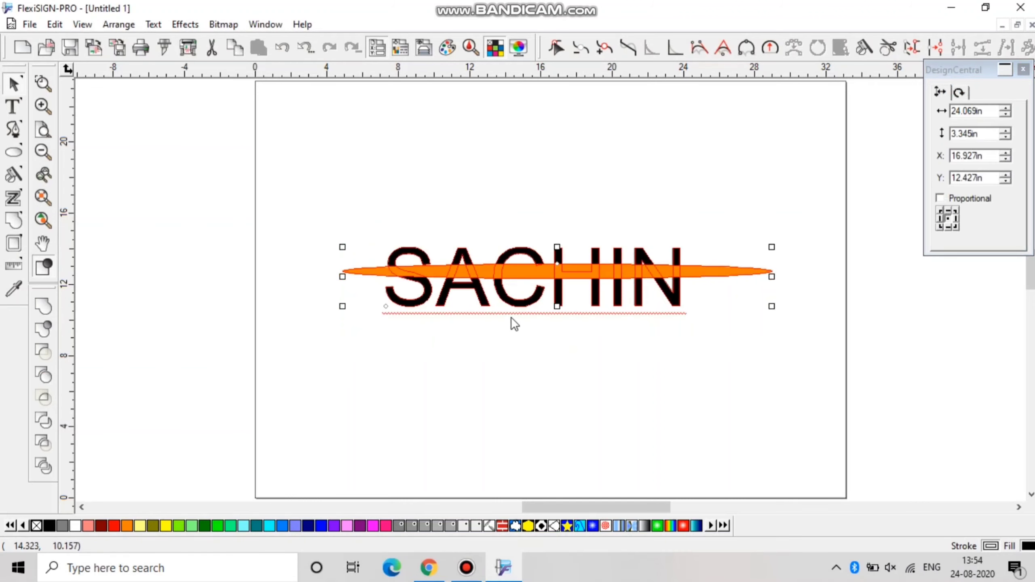
click(43, 440)
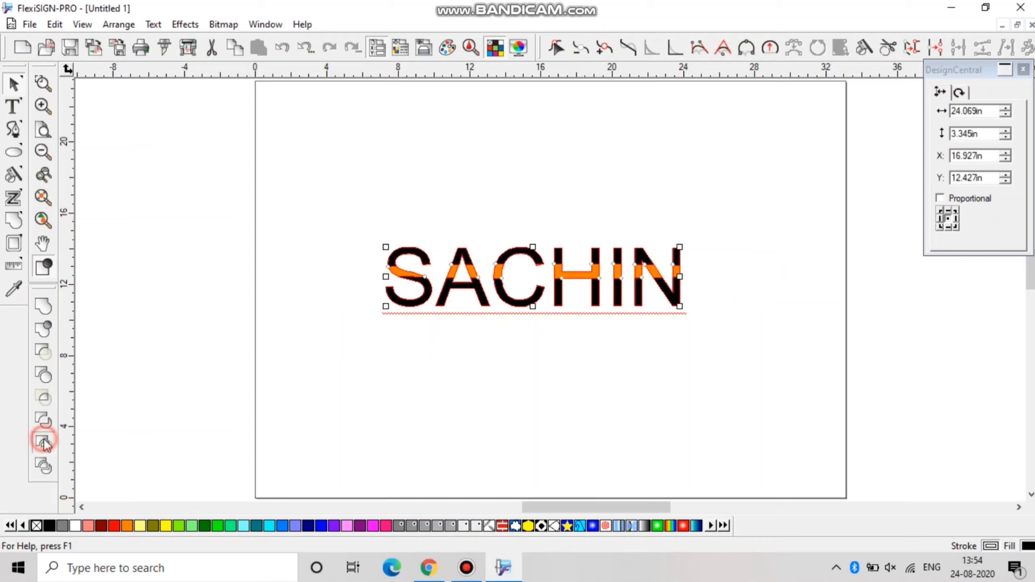
click(519, 393)
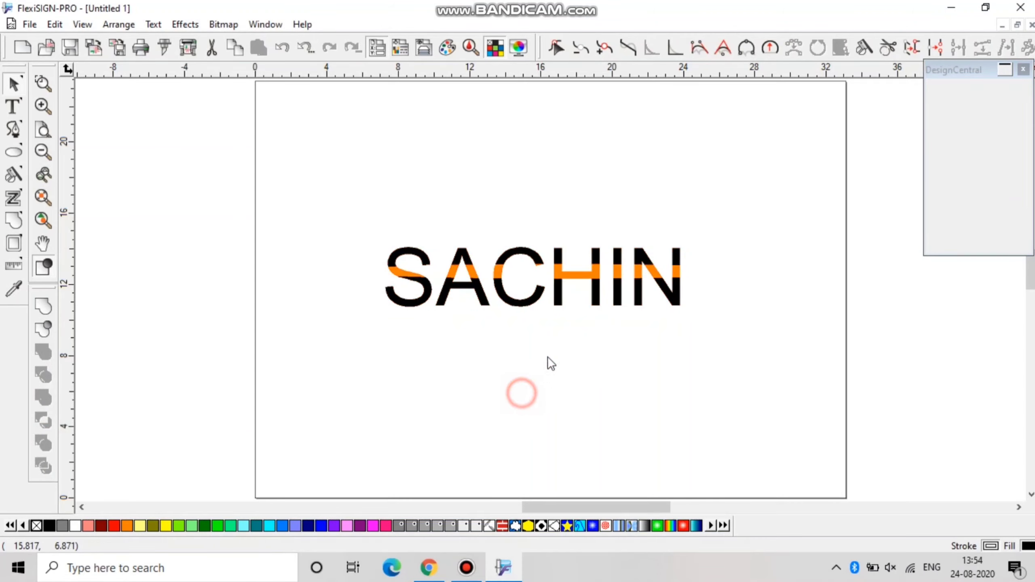
Inspect the black-and-orange text up close, then move it to the upper part of the page.
click(42, 83)
drag(328, 210, 758, 342)
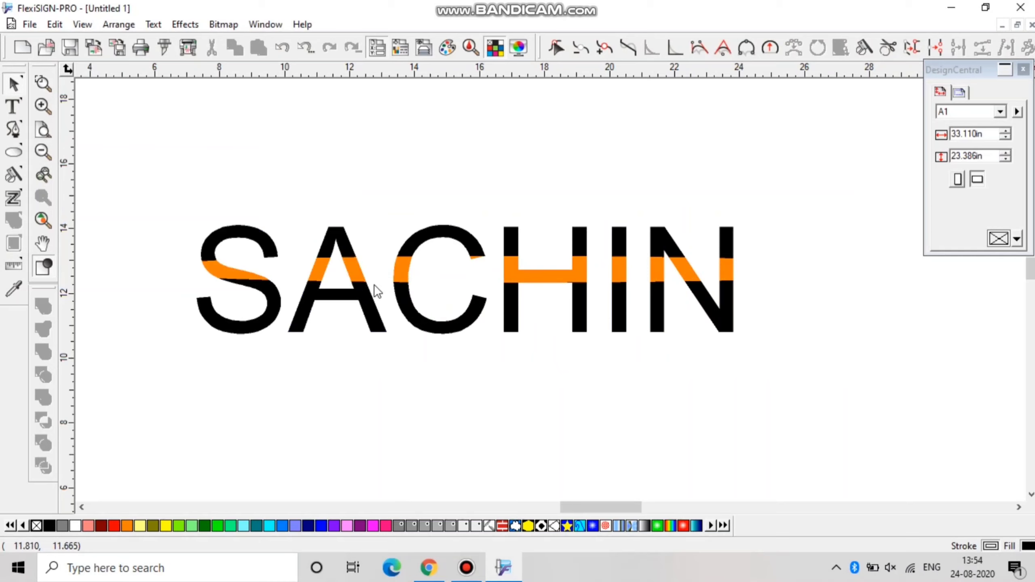
click(401, 278)
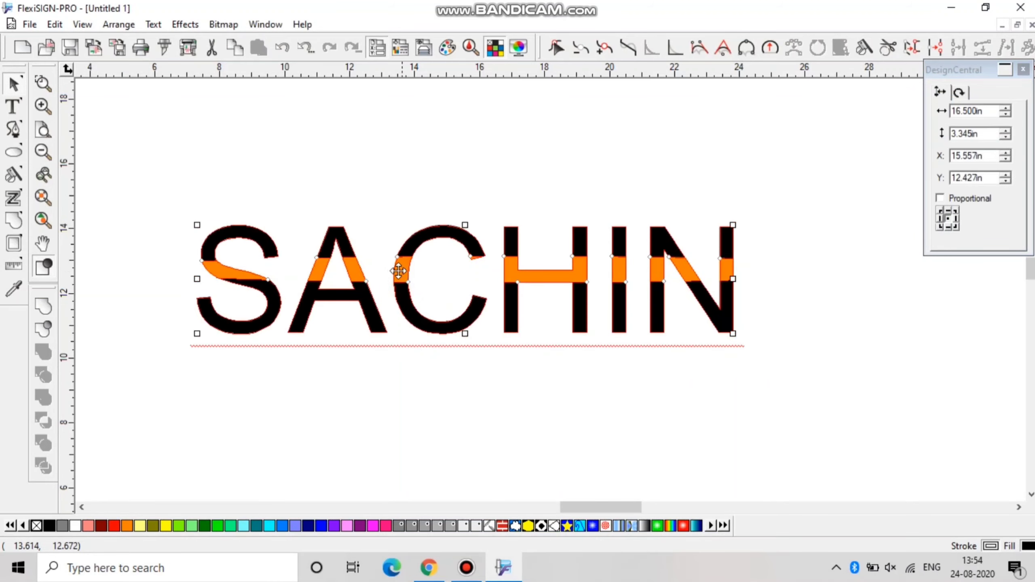
click(451, 360)
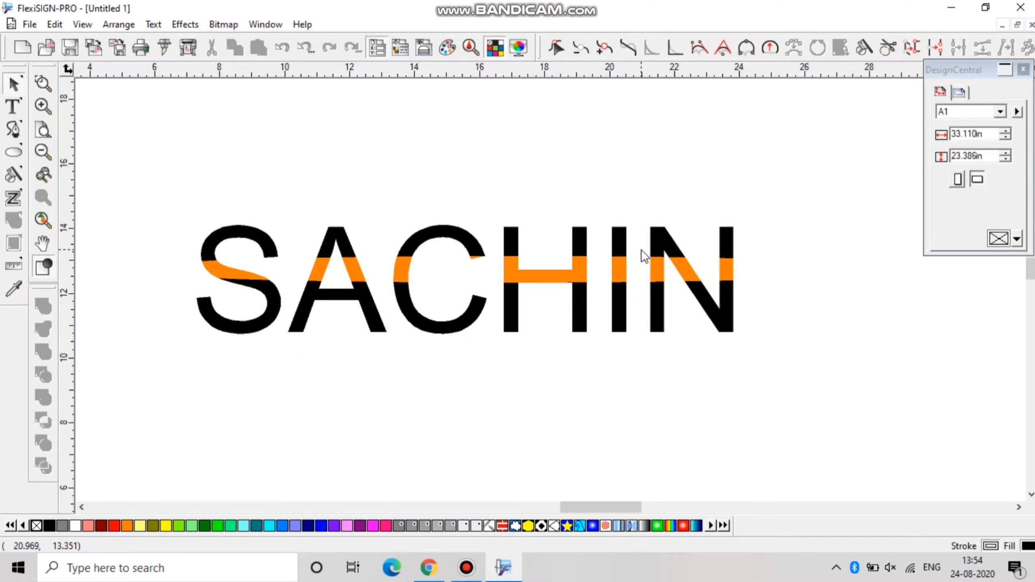
click(37, 155)
click(383, 222)
drag(456, 290, 470, 180)
click(457, 259)
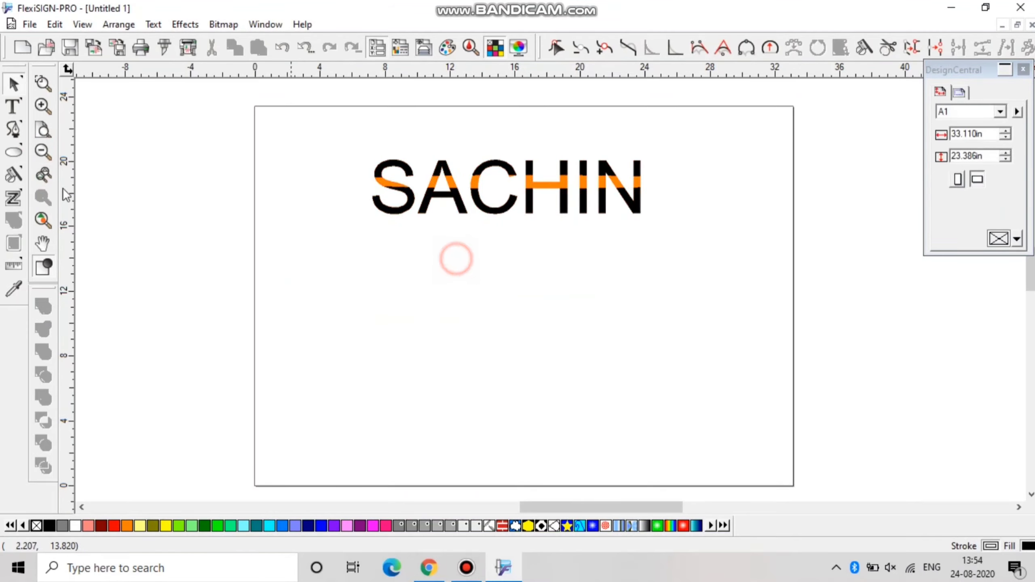
Add the same name as a second text, enlarge it to about 22.08 in wide, and place it below the first.
click(14, 154)
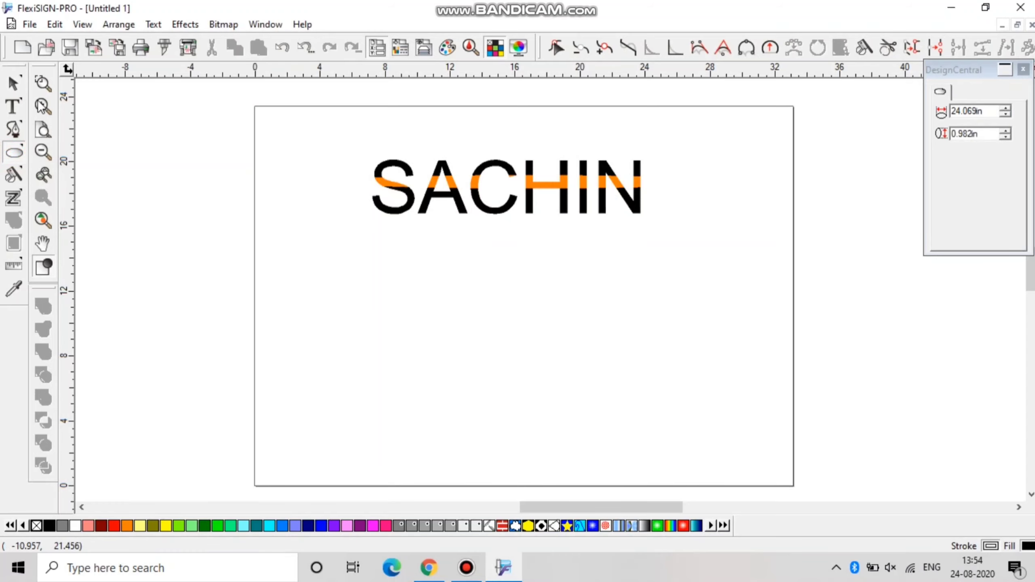
click(13, 106)
click(374, 333)
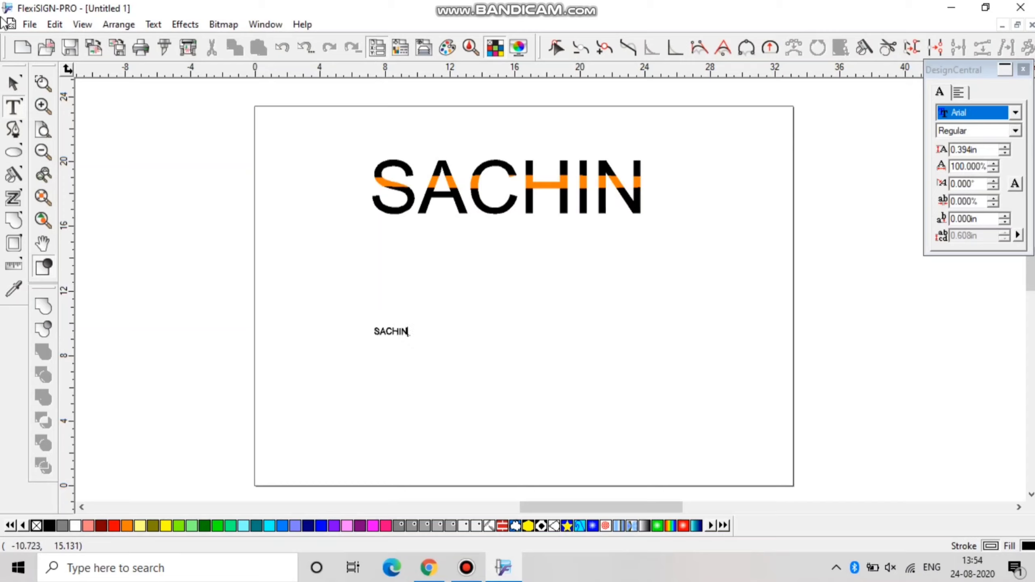
click(12, 78)
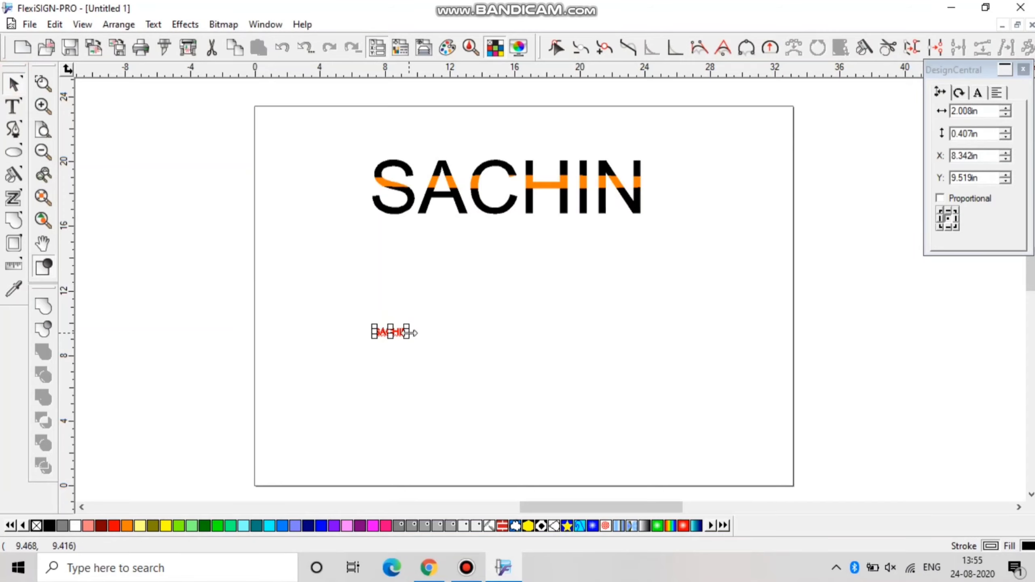
drag(409, 337, 736, 401)
drag(627, 368, 541, 307)
click(41, 150)
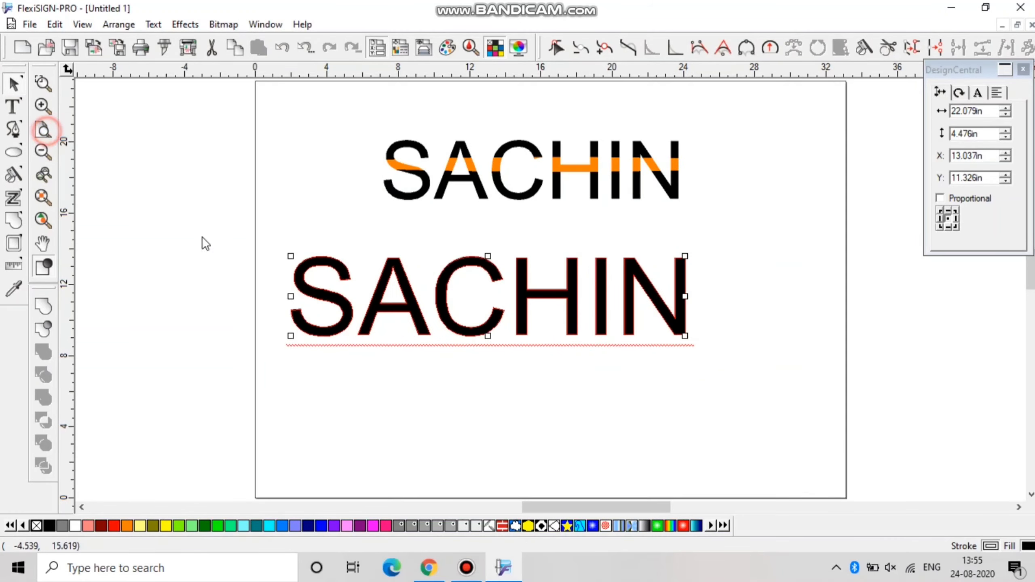
click(247, 325)
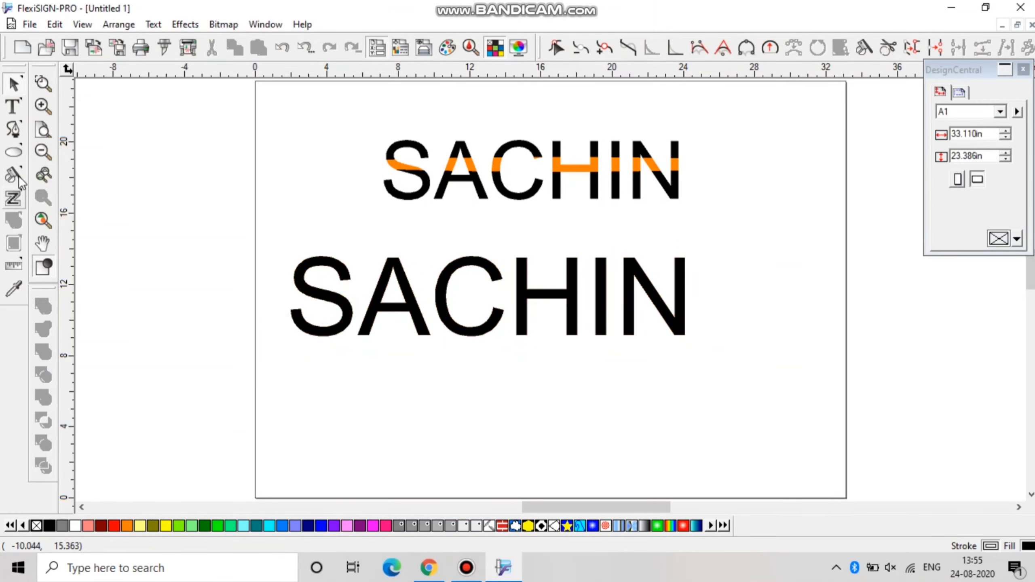
Draw a flat ellipse about 25.78 in wide and 1.28 in high and move it over the second text.
click(13, 151)
mouse_move(312, 384)
mouse_down()
mouse_move(752, 322)
mouse_move(771, 406)
mouse_up()
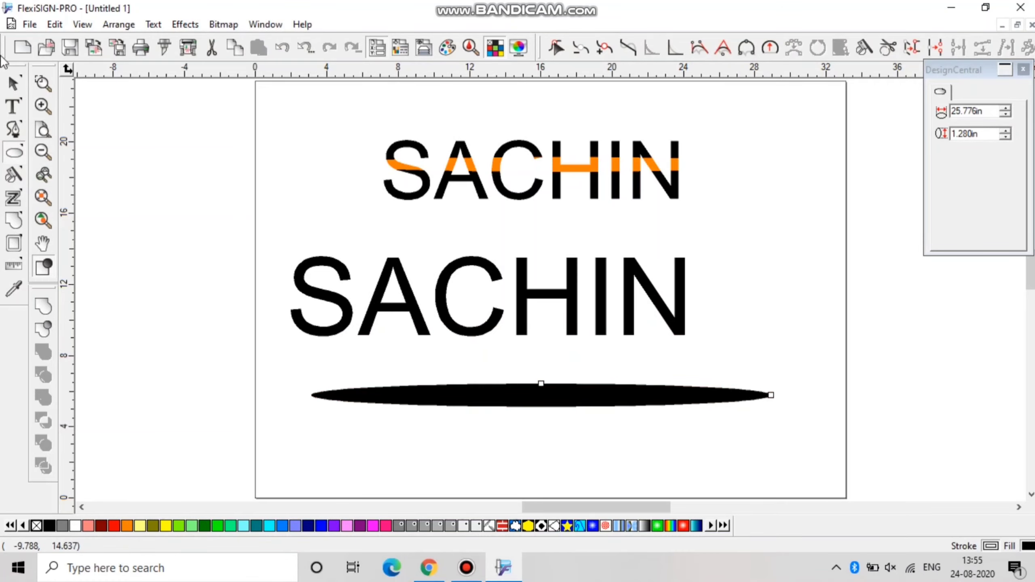
click(13, 84)
drag(509, 400, 462, 320)
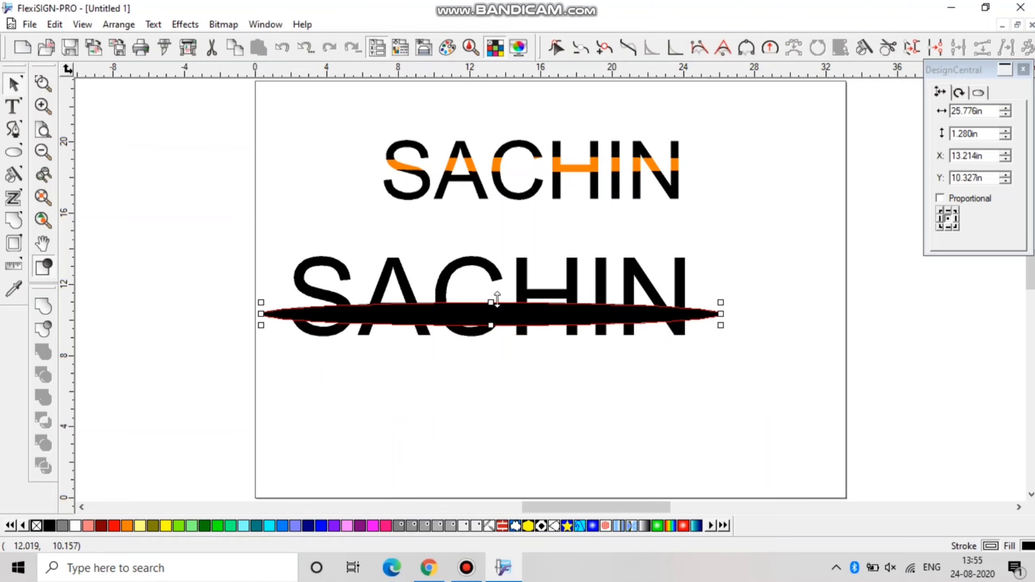
Rotate the ellipse about 7.8° so it crosses the second text diagonally, and fill it green.
click(531, 310)
drag(721, 303, 720, 281)
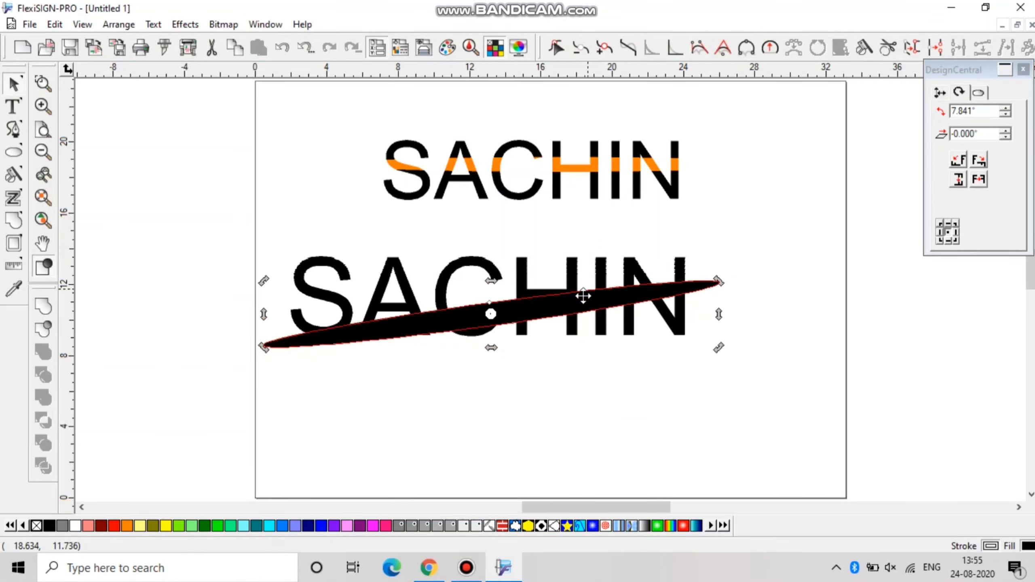
drag(583, 296, 602, 279)
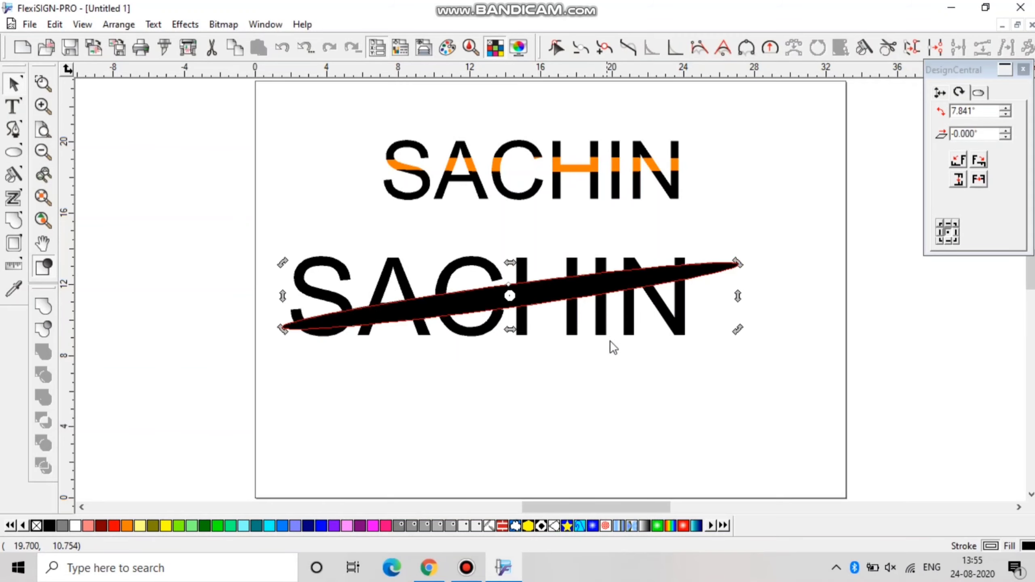
click(222, 526)
click(247, 439)
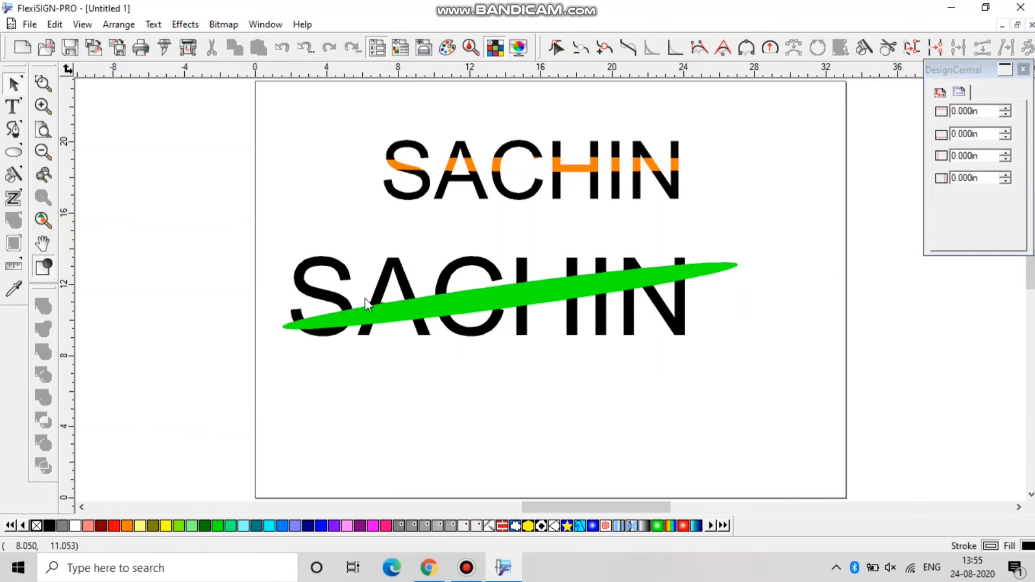
Split the second text and the green ellipse into separate pieces along all their overlapping edges.
click(366, 316)
drag(254, 281, 409, 345)
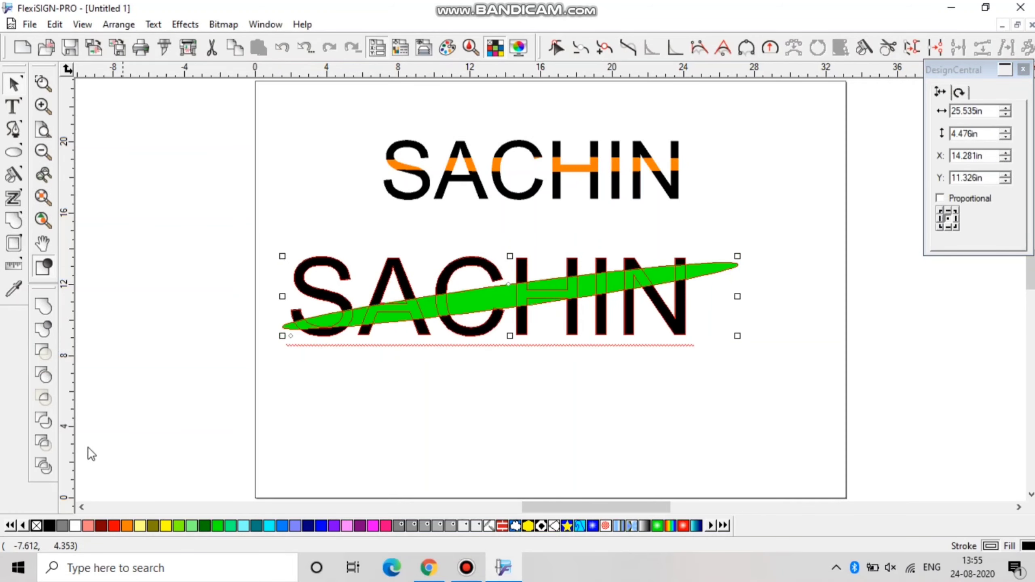
click(43, 465)
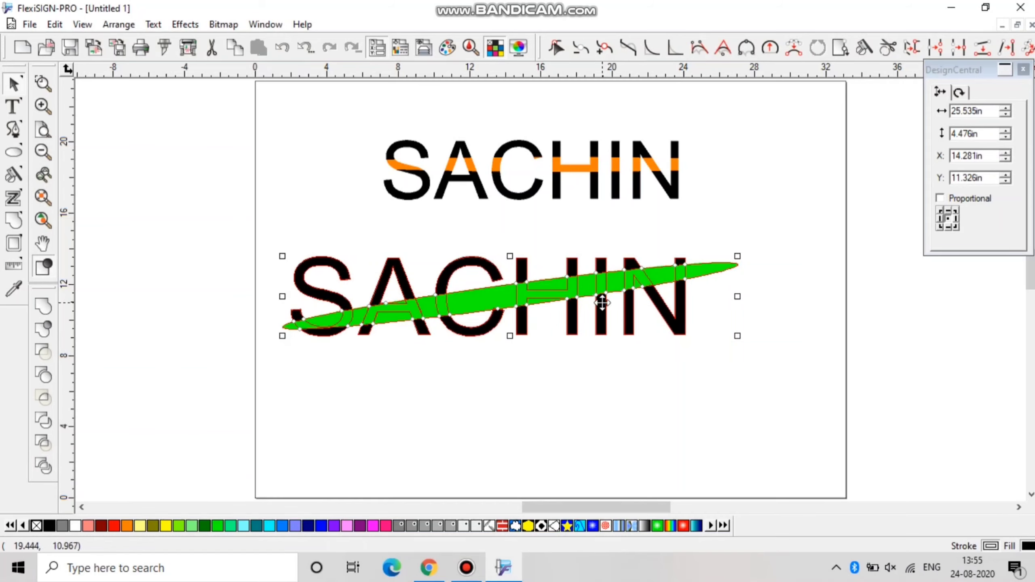
Delete the green ellipse pieces that lie between, inside and before the first three letters of the second text.
click(504, 296)
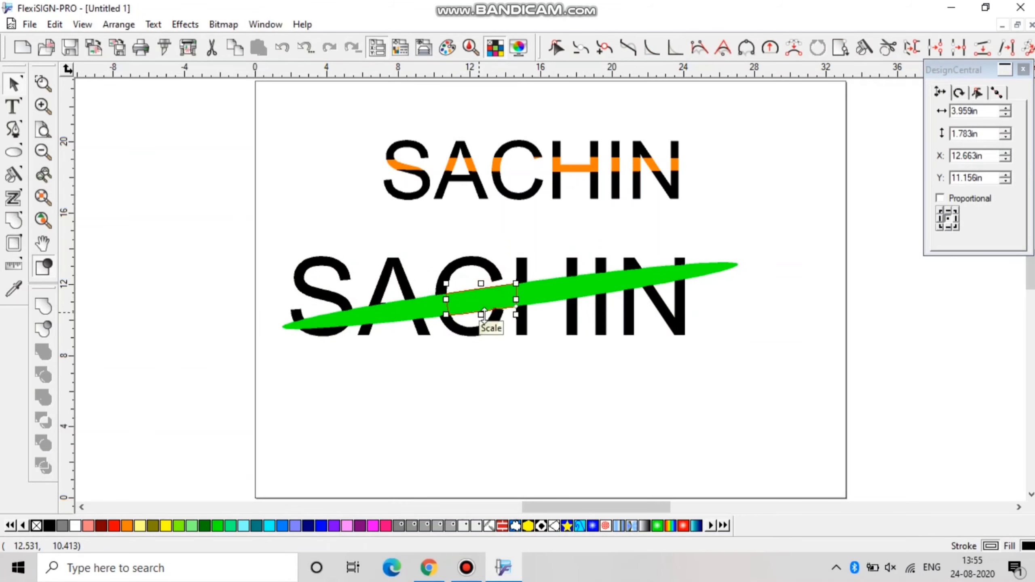
key(Delete)
click(427, 302)
key(Delete)
click(385, 313)
key(Delete)
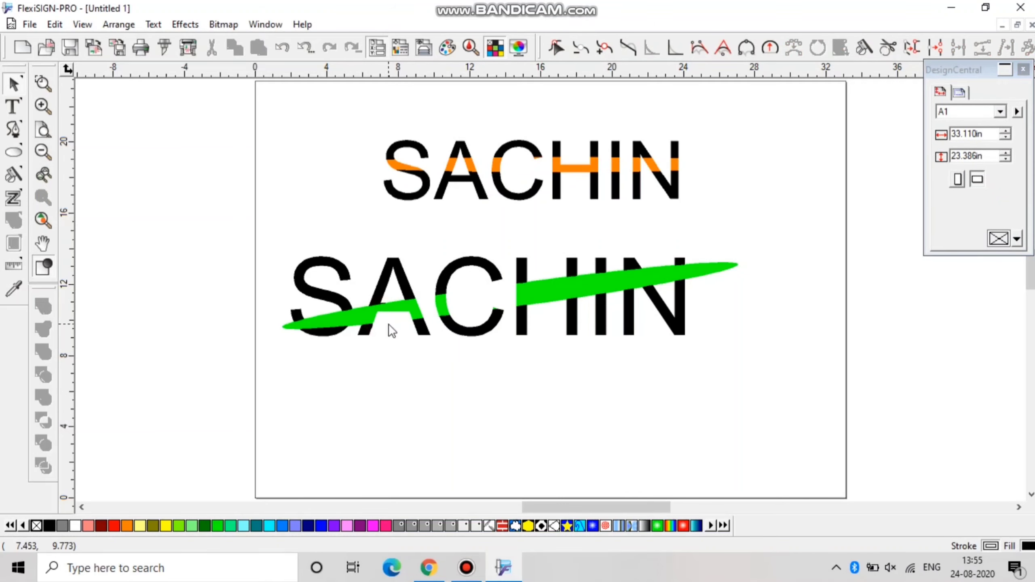
click(355, 317)
key(Delete)
click(313, 317)
key(Delete)
click(288, 325)
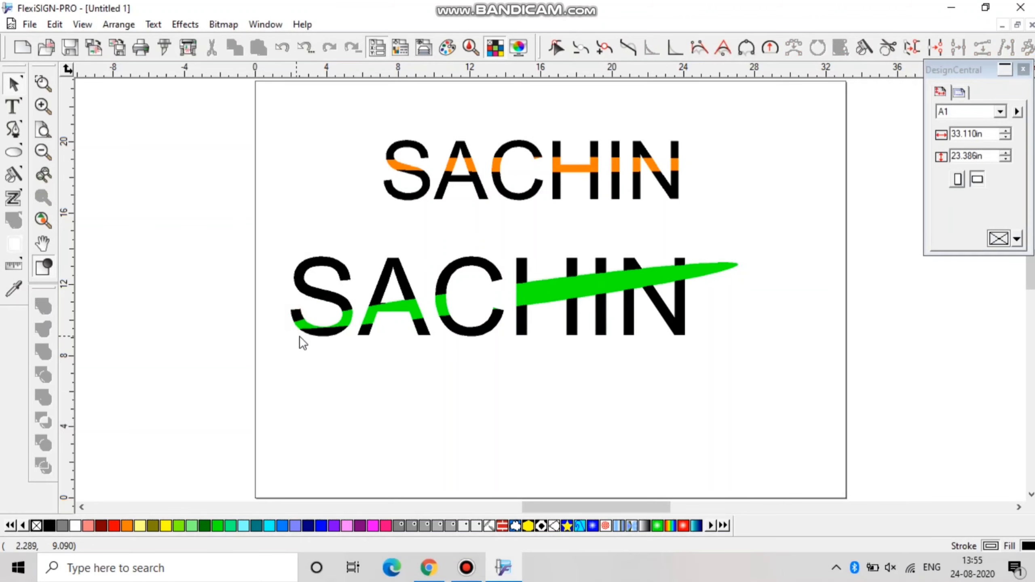
key(Delete)
Delete the green ellipse pieces that lie between, inside and beyond the last three letters of the second text.
click(542, 295)
key(Delete)
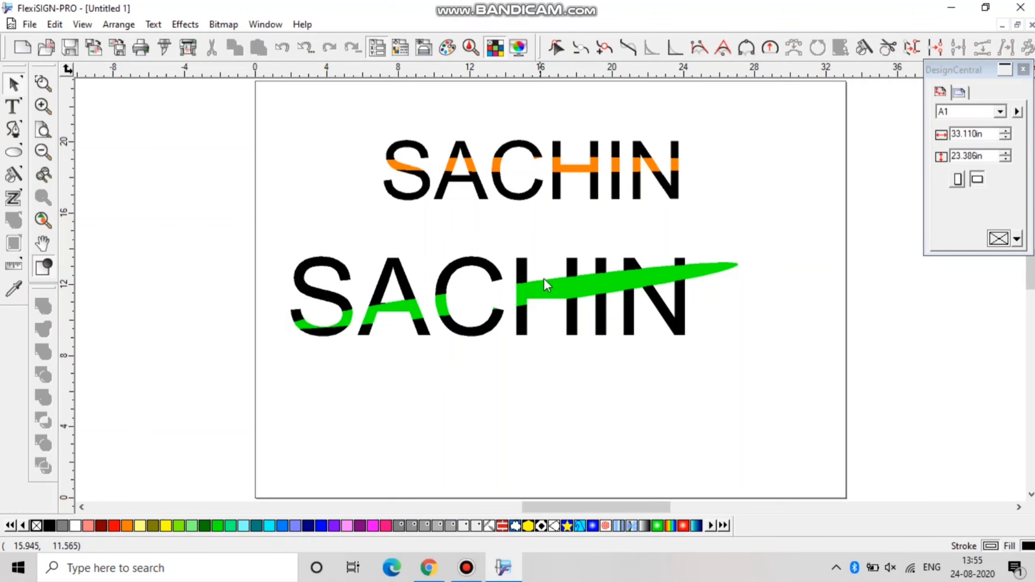
click(585, 294)
key(Delete)
click(616, 284)
key(Delete)
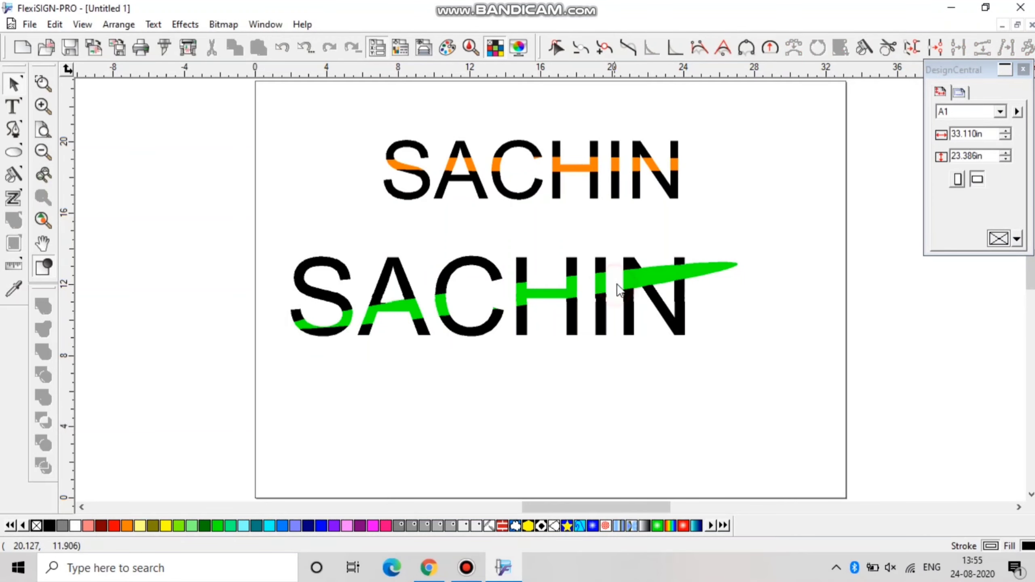
click(673, 284)
key(Delete)
click(732, 273)
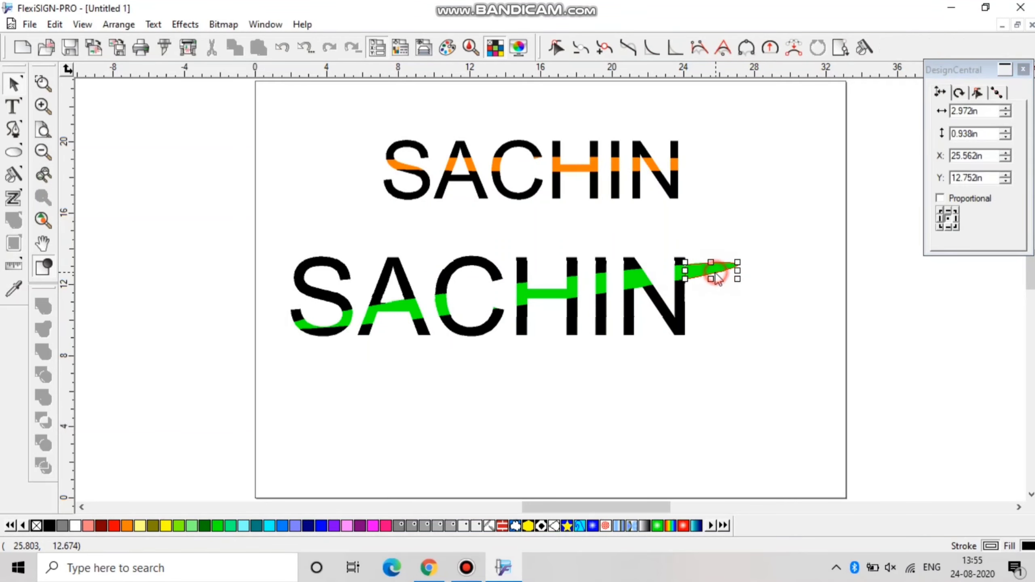
key(Delete)
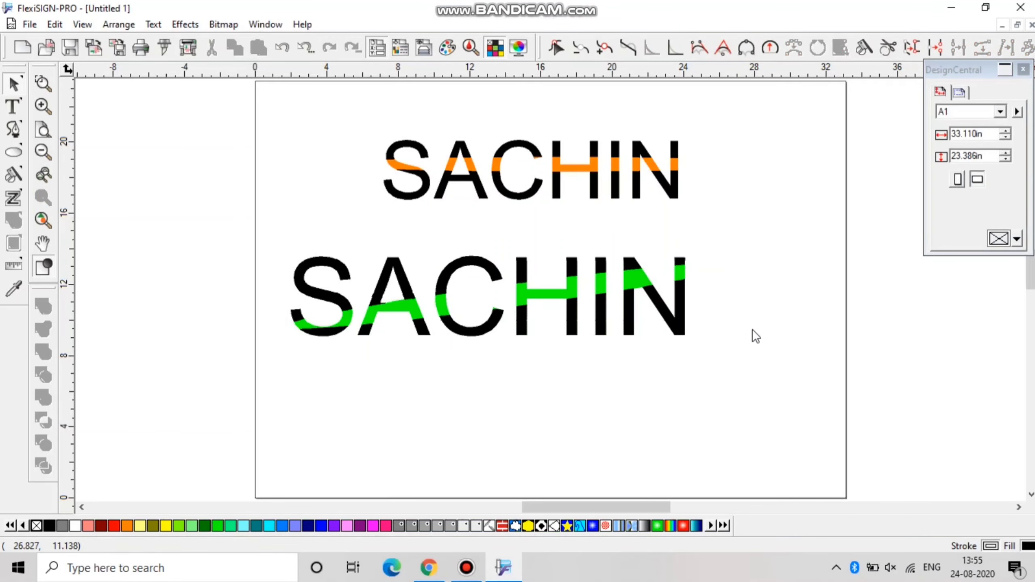
Move the green piece of the second text's third letter into the letter's opening, centred at about X 11.95 in, Y 11.01 in.
click(441, 306)
click(511, 261)
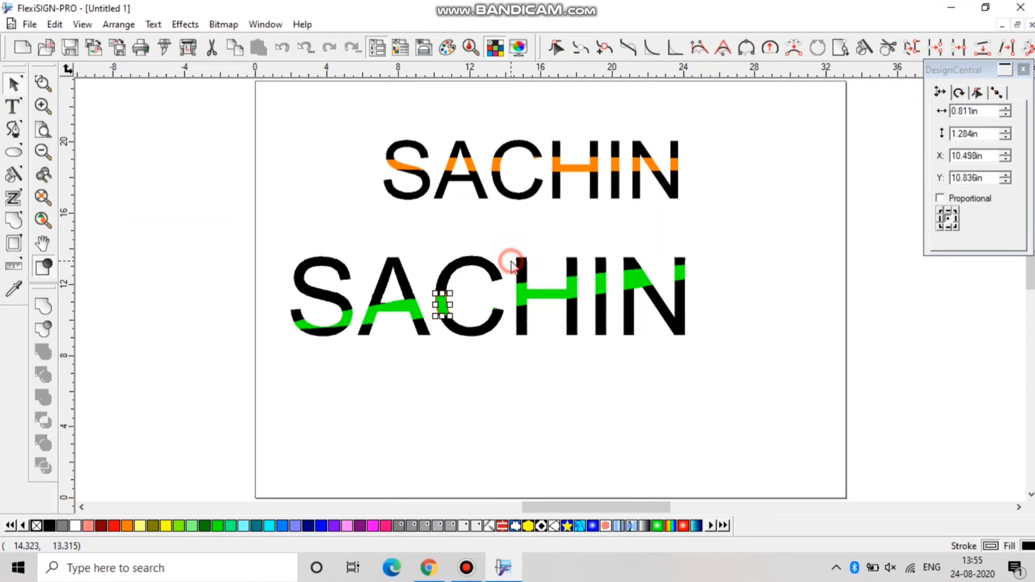
click(441, 307)
drag(441, 307, 467, 316)
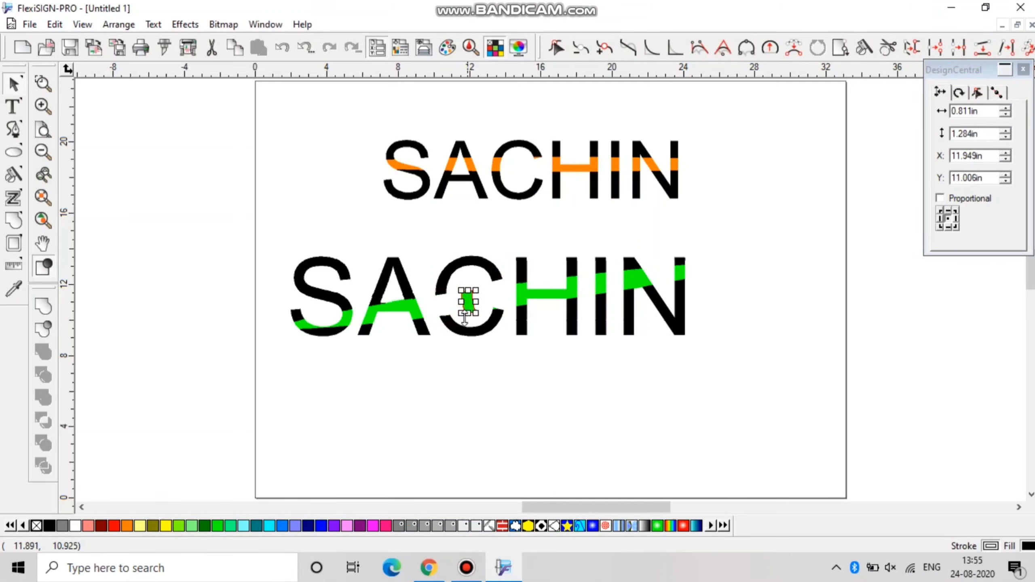
click(478, 381)
Move the green pieces of the second text's second and first letters below it, to about Y 8.42 in and Y 7.31 in.
click(394, 308)
drag(396, 309, 404, 338)
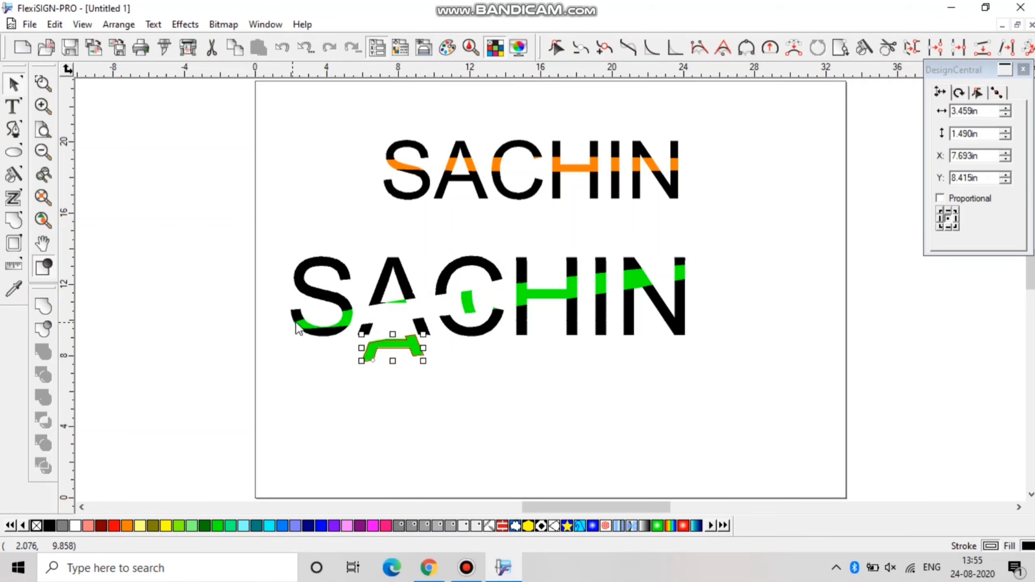
click(346, 326)
drag(346, 327, 340, 372)
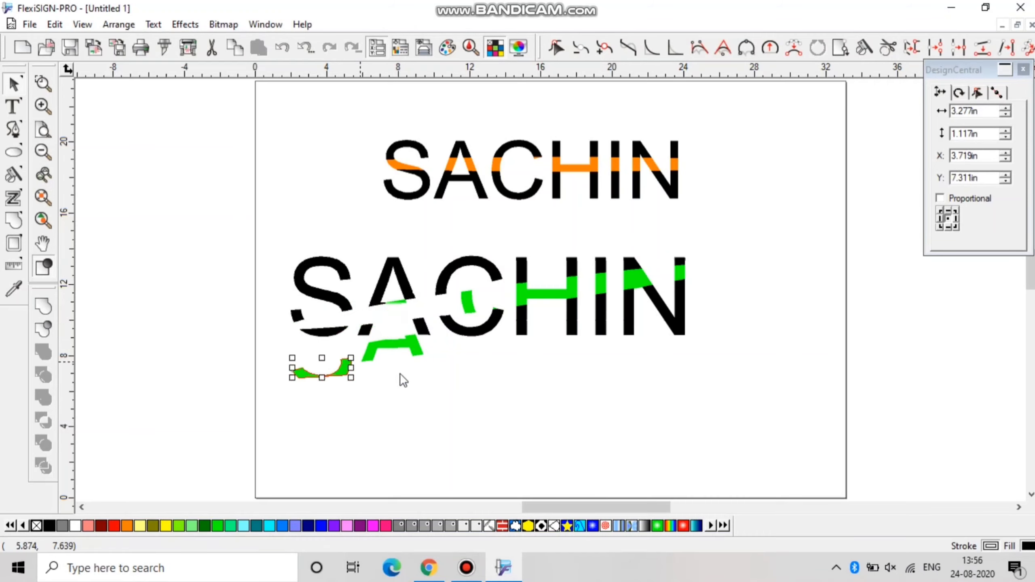
click(423, 390)
Move the green pieces of the second text's fourth, fifth and sixth letters below it, the fourth to about X 17.11 in, Y 6.80 in.
click(553, 292)
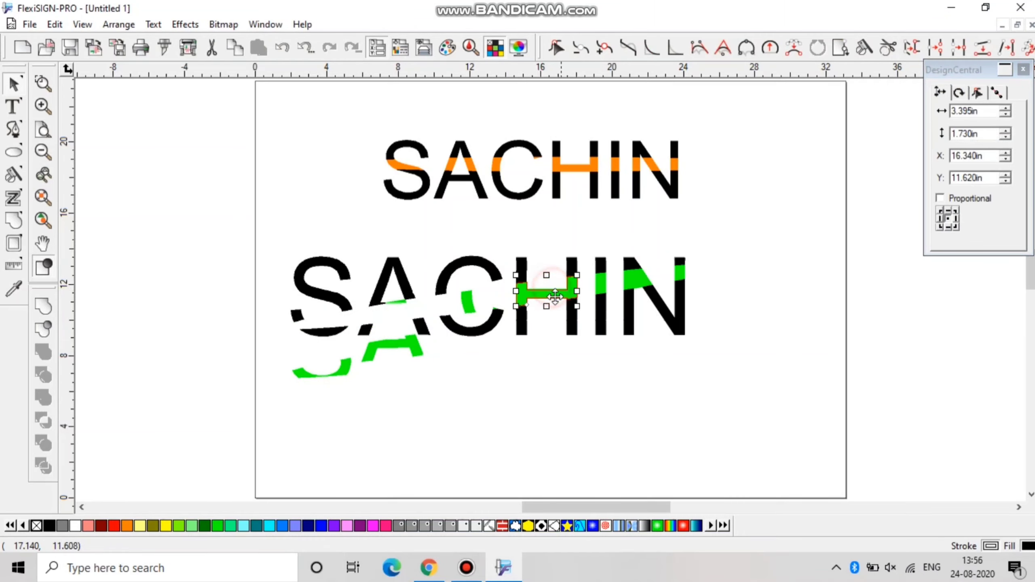
drag(548, 286, 570, 365)
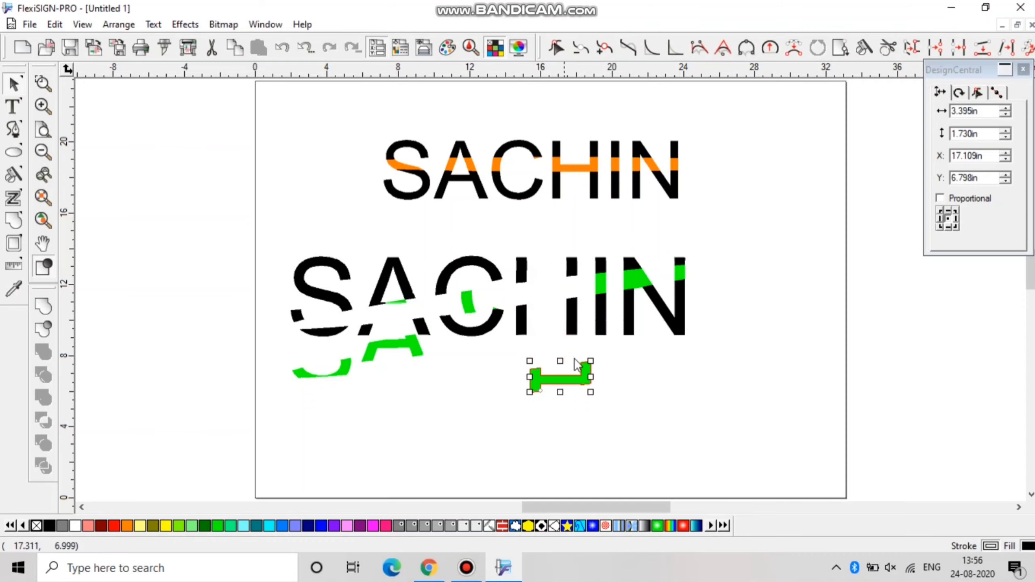
click(604, 285)
drag(602, 283, 640, 365)
click(636, 280)
click(636, 281)
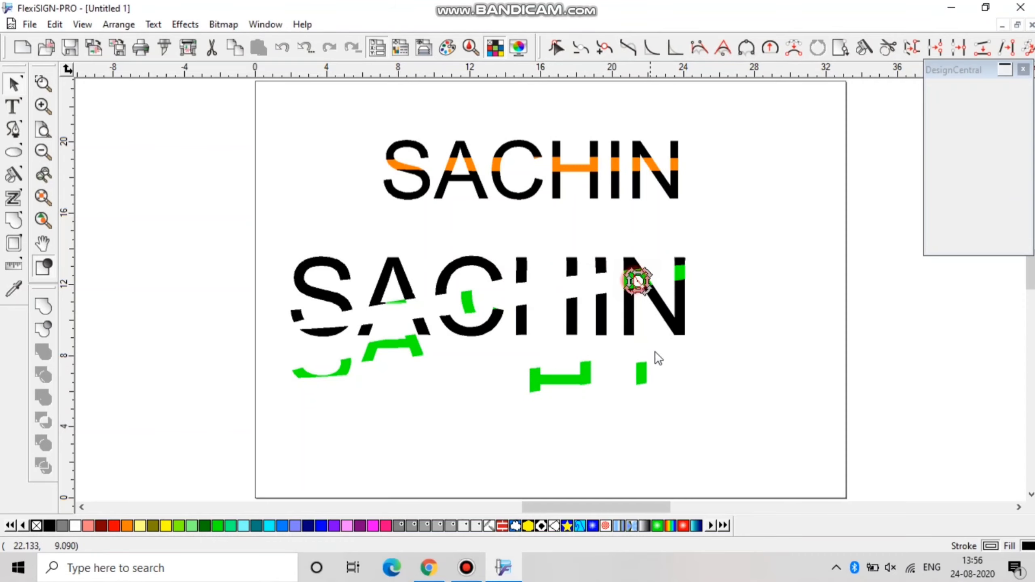